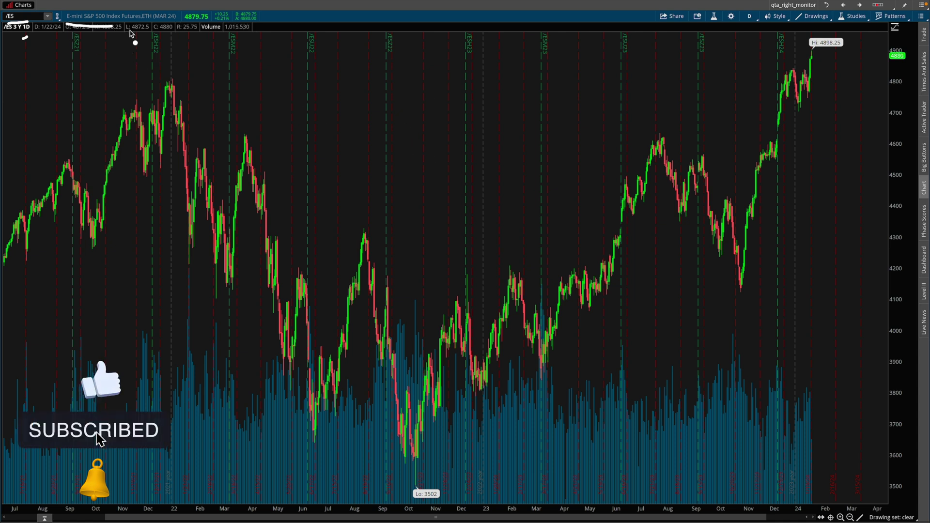
Step: Clear the marks on the /ES daily chart and switch to the /ES 30-minute volume profile chart
key("Escape")
key("ctrl+a")
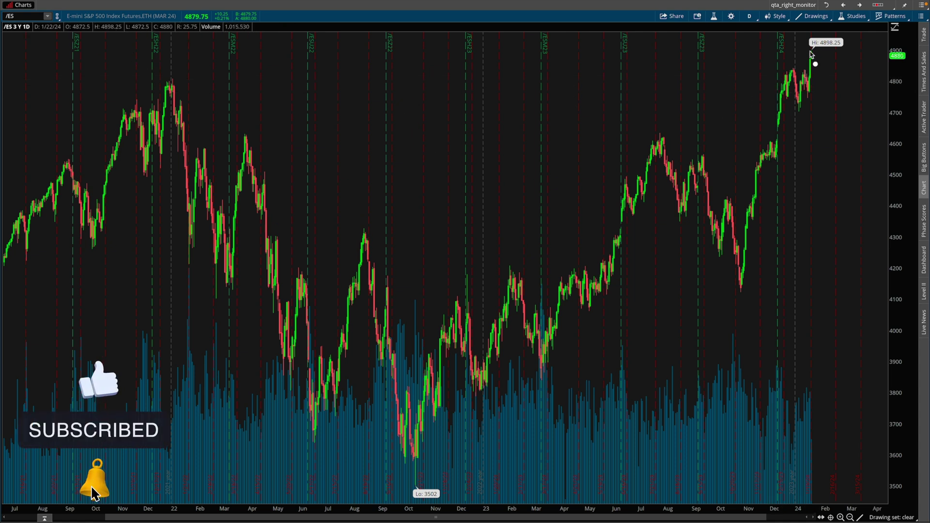
mouse_move(806, 47)
left_mouse_down()
mouse_move(819, 64)
mouse_move(802, 58)
left_mouse_up()
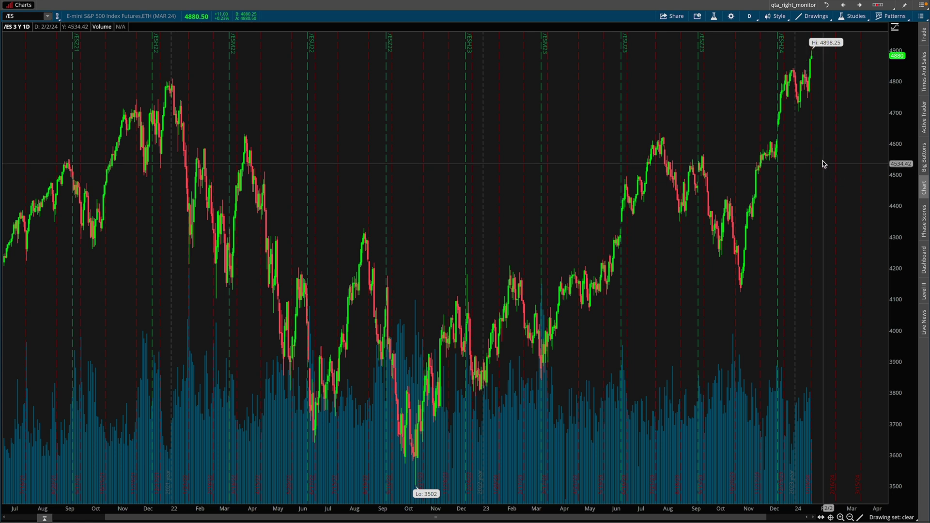
key("ctrl+a")
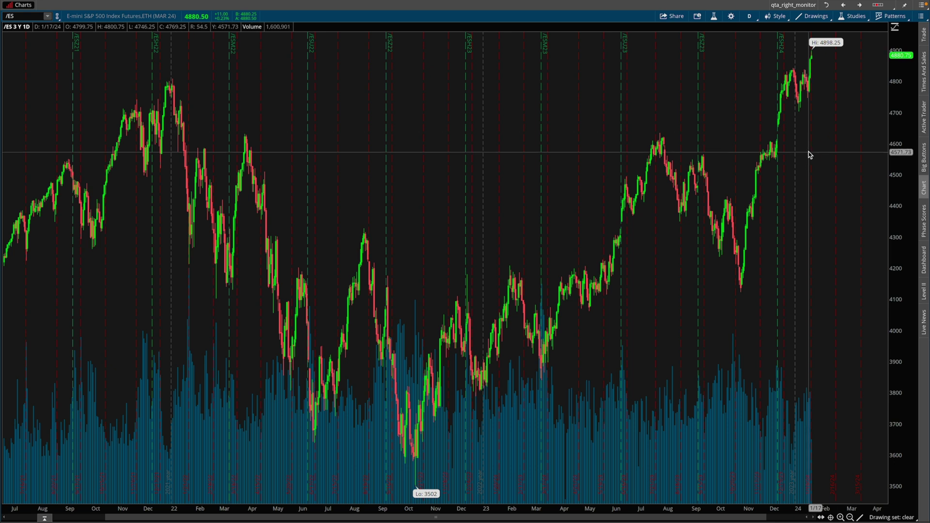
key("alt+Tab")
left_click(808, 152)
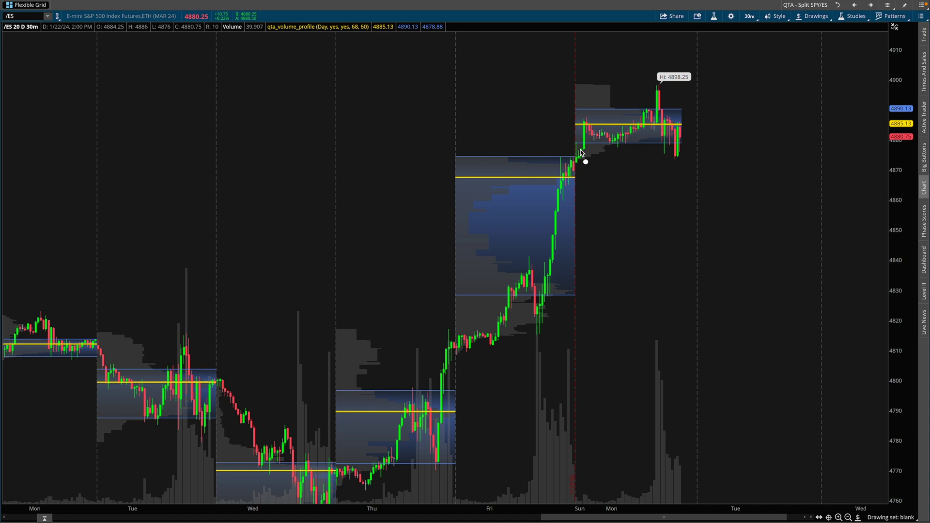
Step: Draw freehand lines along the value area low and value area high of Friday's volume profile
mouse_move(580, 151)
left_mouse_down()
mouse_move(582, 128)
mouse_move(591, 129)
left_mouse_up()
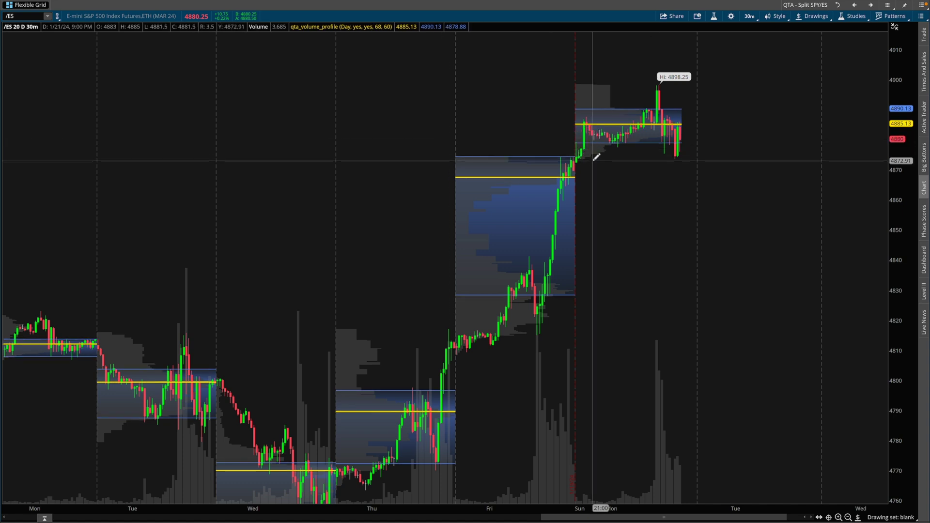
mouse_move(529, 146)
left_mouse_down()
mouse_move(468, 146)
mouse_move(440, 311)
mouse_move(596, 314)
mouse_move(596, 165)
mouse_move(572, 148)
mouse_move(517, 146)
left_mouse_up()
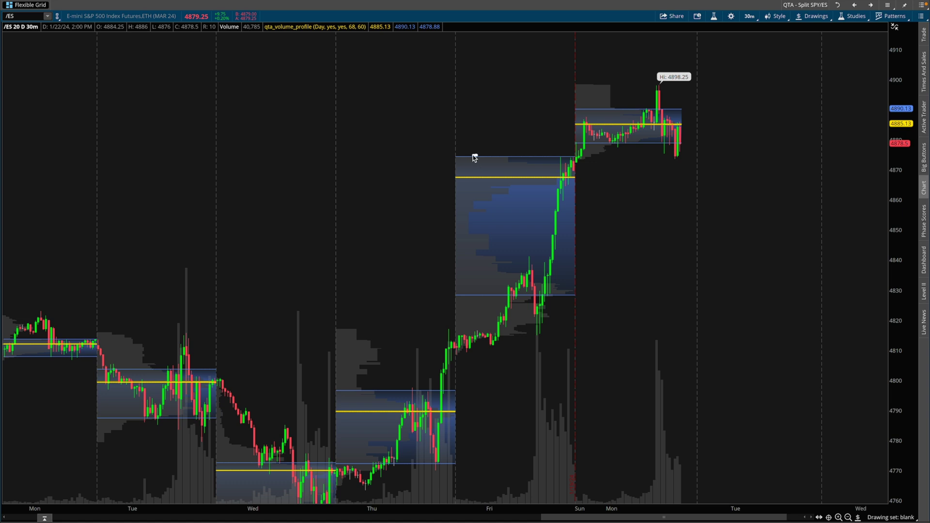
mouse_move(477, 155)
left_mouse_down()
mouse_move(452, 163)
mouse_move(454, 291)
mouse_move(555, 297)
mouse_move(579, 228)
mouse_move(578, 160)
mouse_move(478, 157)
left_mouse_up()
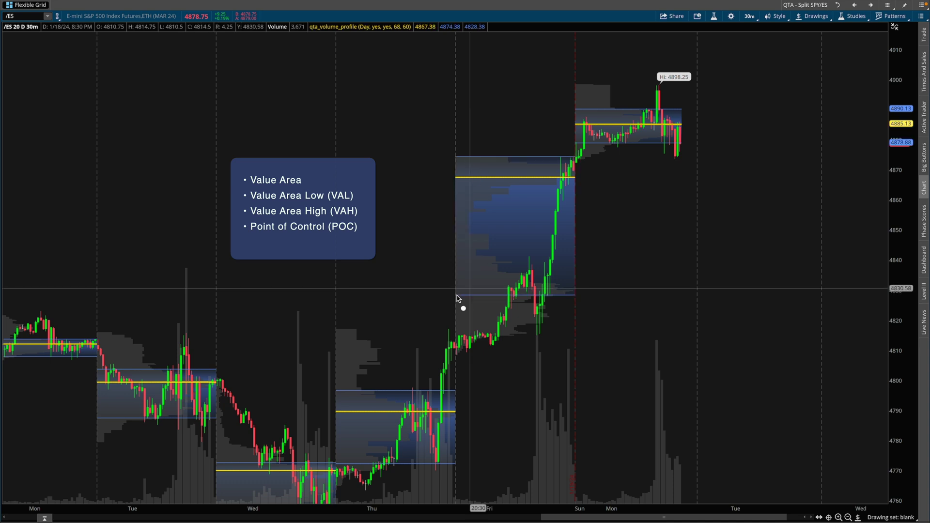
left_click_drag(441, 297, 572, 296)
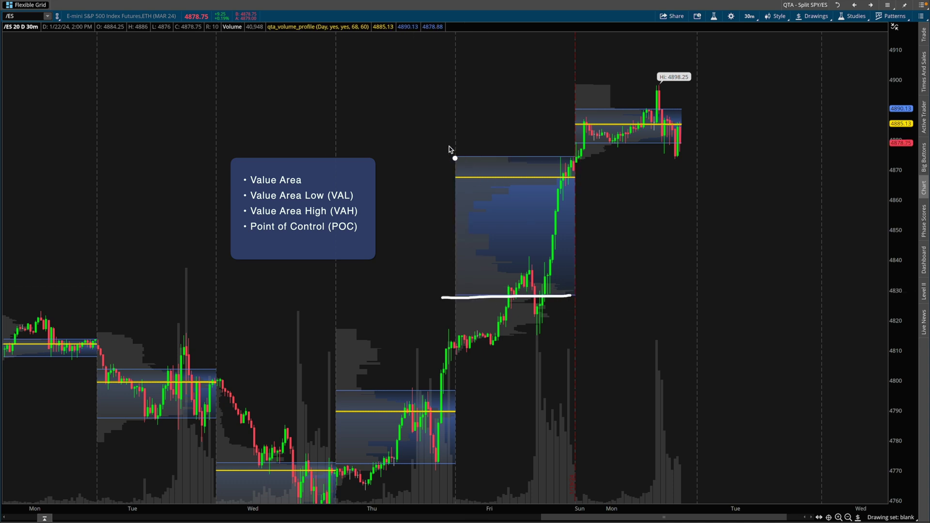
left_click_drag(441, 158, 571, 156)
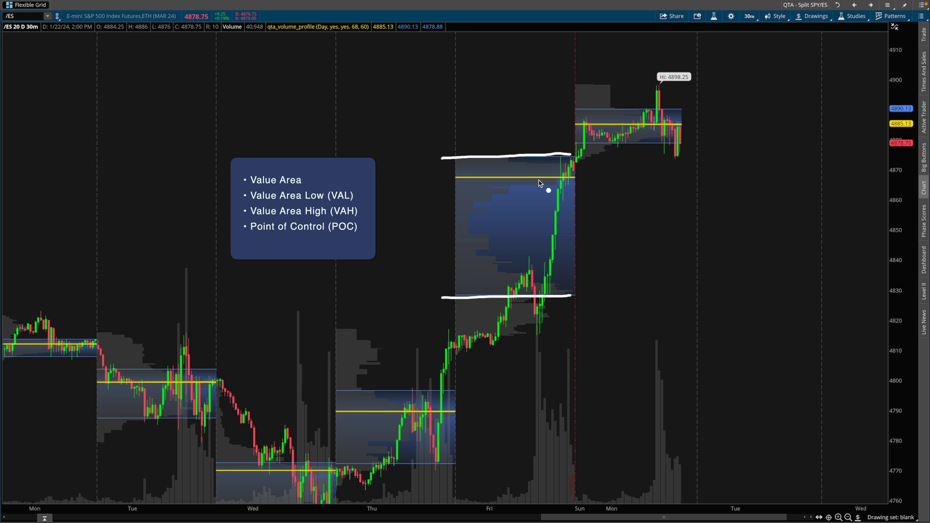
Step: Replace the line marks with a freehand box around Friday's value area, and clear it
mouse_move(391, 194)
left_mouse_down()
mouse_move(447, 181)
mouse_move(436, 178)
mouse_move(443, 190)
mouse_move(565, 177)
mouse_move(474, 155)
mouse_move(456, 169)
mouse_move(454, 287)
mouse_move(557, 293)
mouse_move(581, 264)
mouse_move(571, 155)
left_mouse_up()
key("Delete")
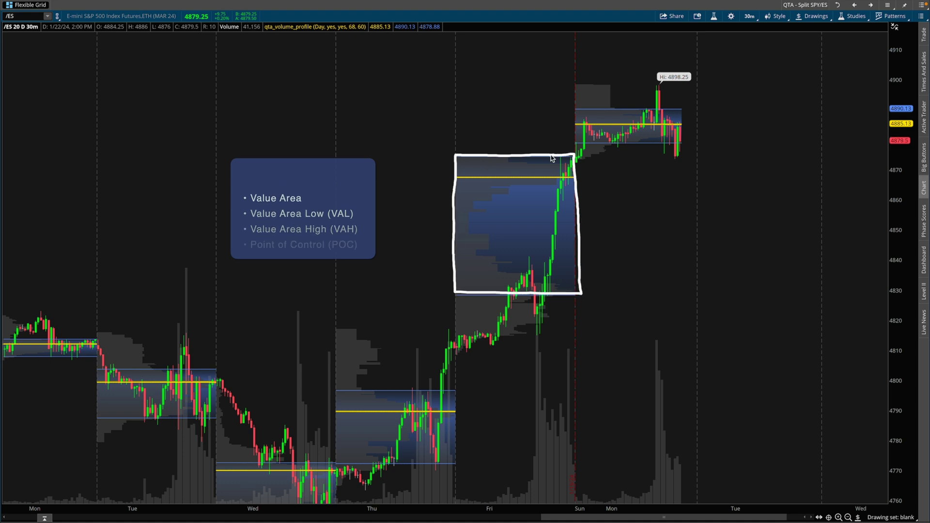
mouse_move(456, 387)
left_mouse_down()
mouse_move(349, 390)
mouse_move(338, 447)
mouse_move(436, 461)
mouse_move(446, 383)
left_mouse_up()
mouse_move(612, 109)
left_mouse_down()
mouse_move(566, 108)
mouse_move(639, 148)
mouse_move(638, 106)
left_mouse_up()
key("BackSpace")
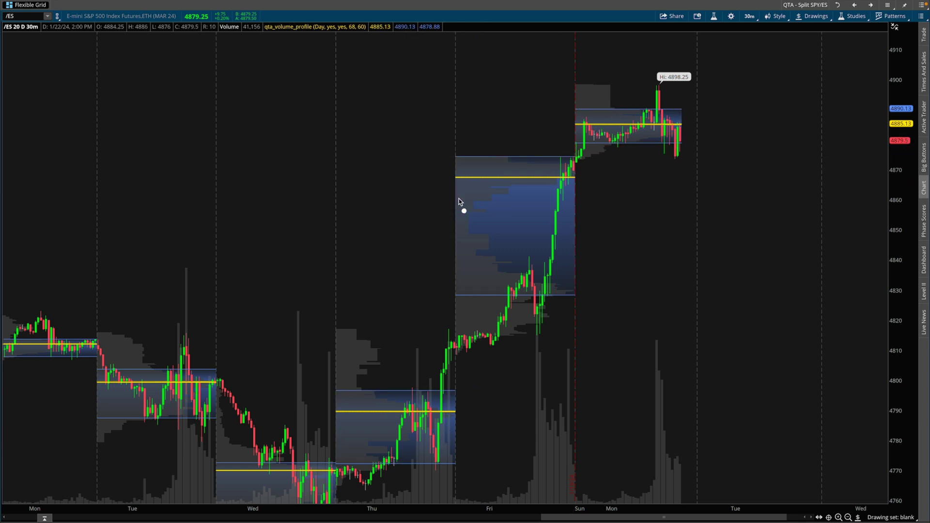
Step: Mark Friday's point of control line, circle the area around it near the value area high, and clear the marks
left_click_drag(457, 178, 569, 178)
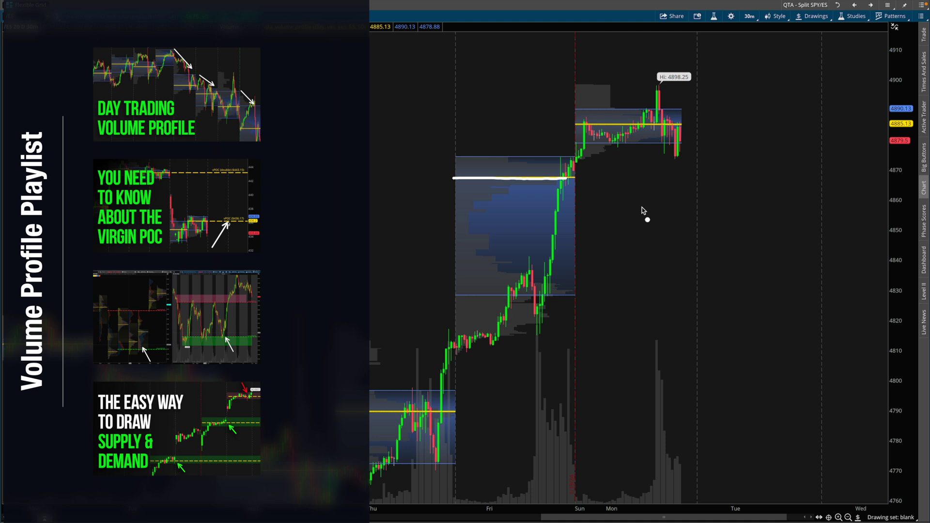
key("Escape")
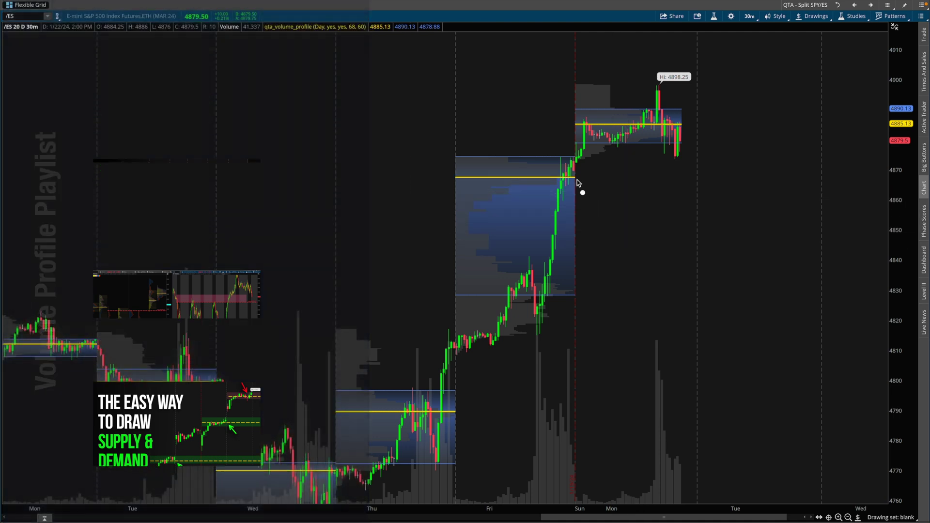
mouse_move(462, 182)
left_mouse_down()
mouse_move(579, 172)
mouse_move(450, 177)
mouse_move(506, 187)
mouse_move(572, 184)
mouse_move(575, 164)
mouse_move(461, 156)
mouse_move(452, 187)
mouse_move(541, 192)
mouse_move(557, 170)
mouse_move(567, 176)
mouse_move(508, 172)
mouse_move(562, 176)
left_mouse_up()
key("Escape")
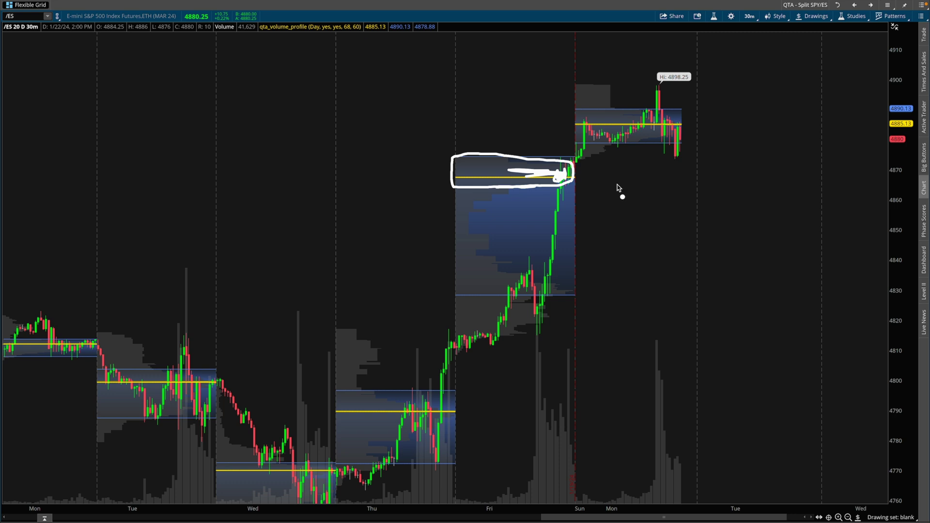
key("Escape")
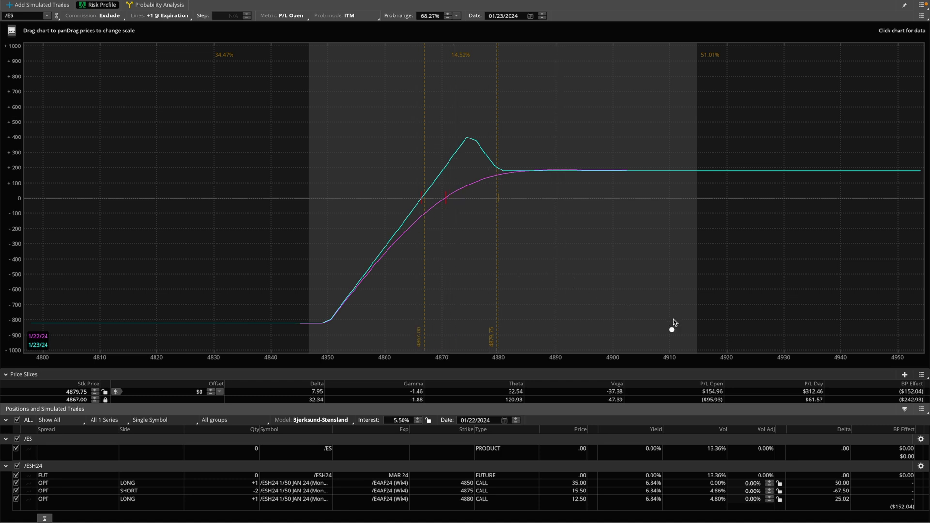
Step: Bring up the /ES risk profile and draw an arrow to the P/L Open column of the price slices
mouse_move(594, 241)
left_mouse_down()
mouse_move(706, 377)
mouse_move(680, 374)
left_mouse_up()
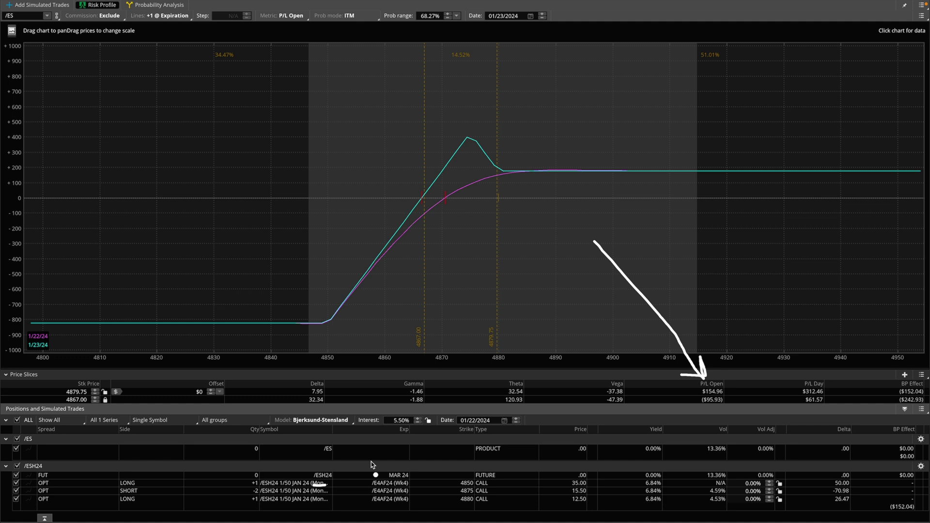
key("Escape")
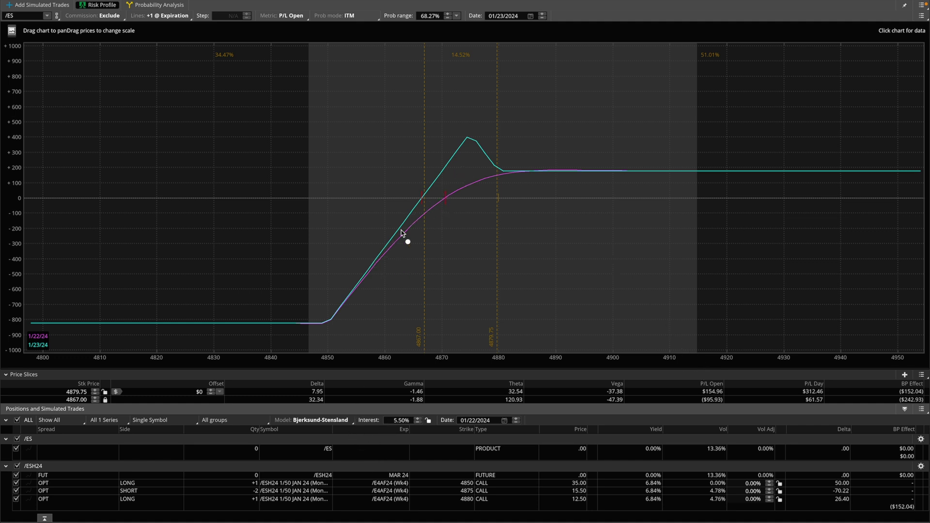
mouse_move(370, 254)
left_mouse_down()
mouse_move(420, 206)
mouse_move(459, 137)
mouse_move(494, 172)
mouse_move(671, 173)
mouse_move(649, 186)
left_mouse_up()
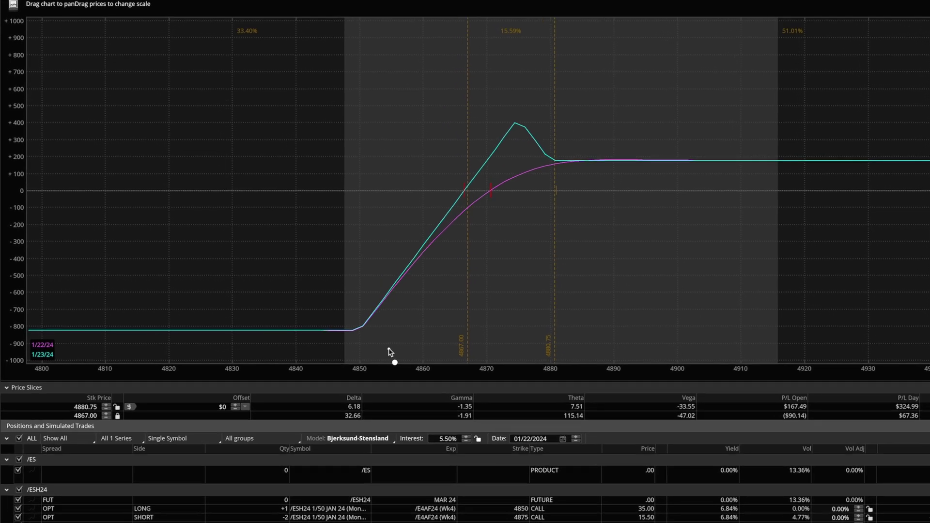
Step: Mark the 4867.00 slice line on the risk profile and draw an arrow along the curve from the current price down to it
left_click_drag(348, 339, 404, 337)
left_click_drag(574, 370, 575, 366)
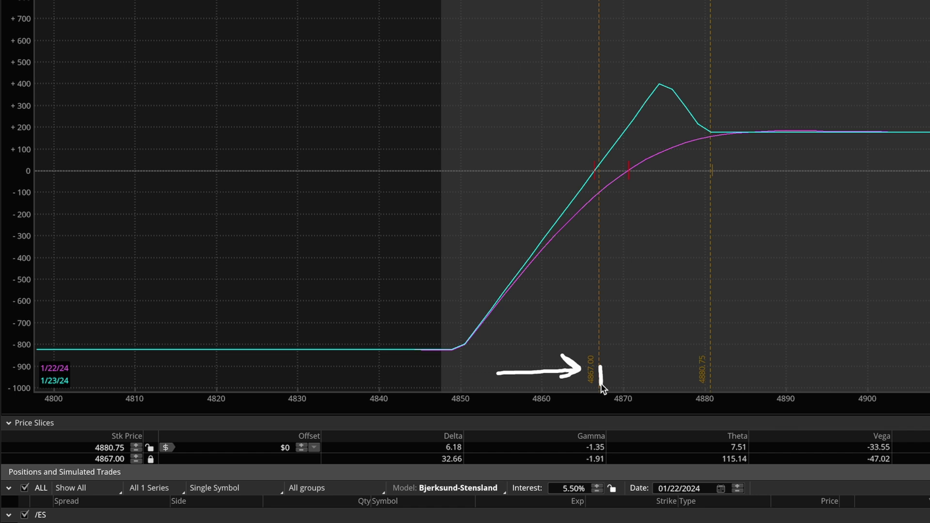
left_click_drag(600, 384, 600, 371)
mouse_move(709, 138)
left_mouse_down()
mouse_move(649, 154)
mouse_move(619, 175)
left_mouse_up()
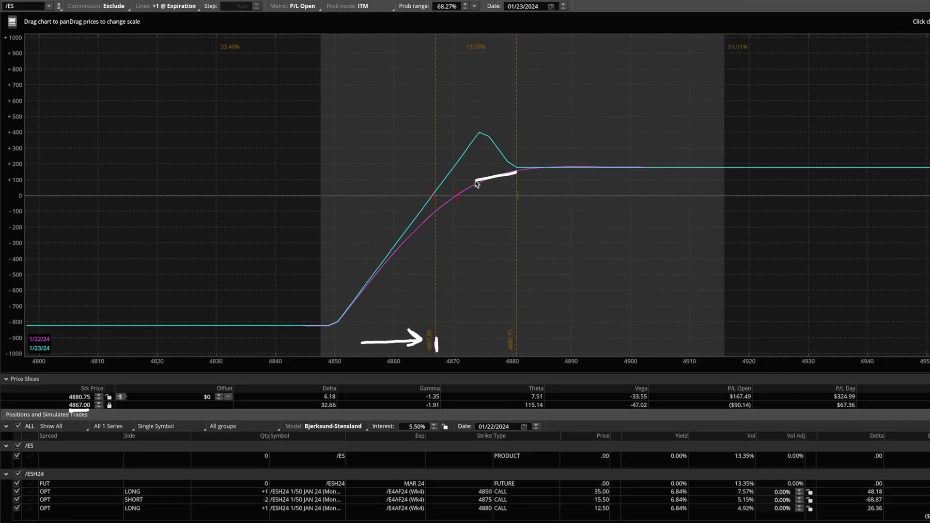
mouse_move(432, 202)
left_mouse_down()
mouse_move(424, 206)
mouse_move(426, 194)
left_mouse_up()
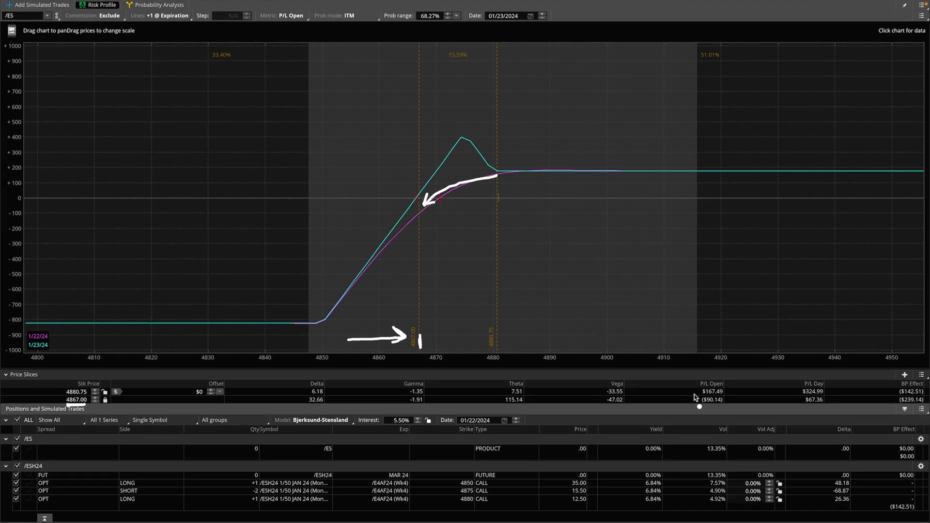
Step: Underline the P/L Open of the 4867.00 price slice, mark its line on the graph again, and clear all marks
mouse_move(704, 411)
left_mouse_down()
mouse_move(722, 410)
mouse_move(691, 409)
mouse_move(730, 409)
left_mouse_up()
left_click_drag(385, 135, 413, 189)
mouse_move(421, 338)
left_mouse_down()
mouse_move(405, 324)
mouse_move(420, 363)
mouse_move(421, 319)
left_mouse_up()
key("Escape")
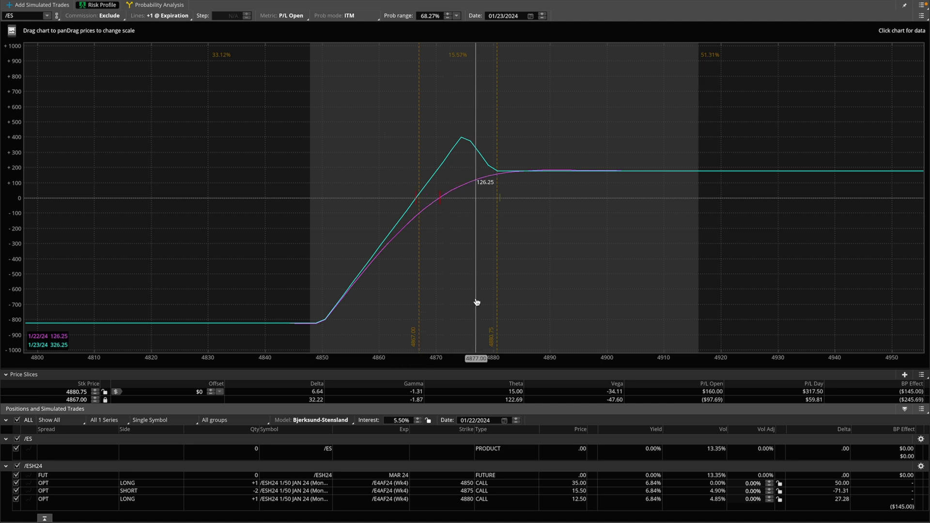
Step: Draw a price level at 4867.28 extending from the end of Friday's point of control on the /ES 30-minute chart
key("ctrl+Left")
middle_click(674, 180)
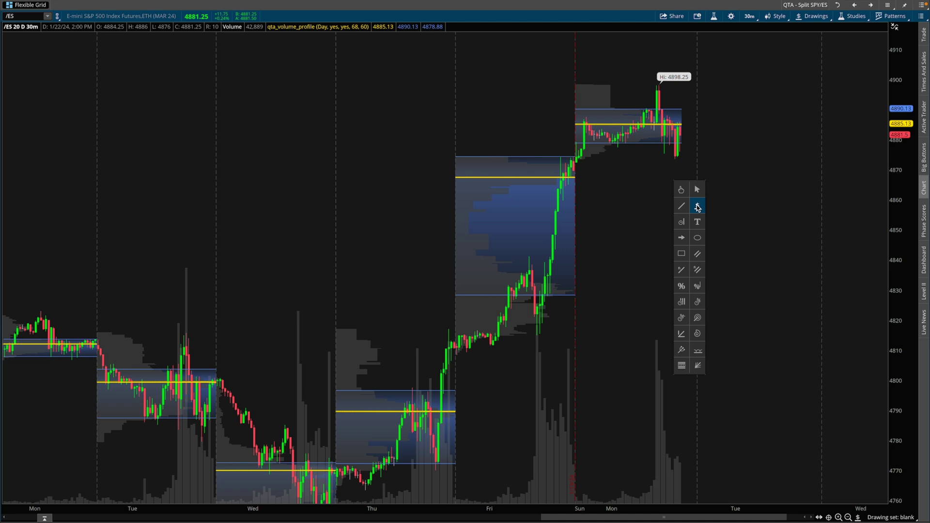
left_click(697, 206)
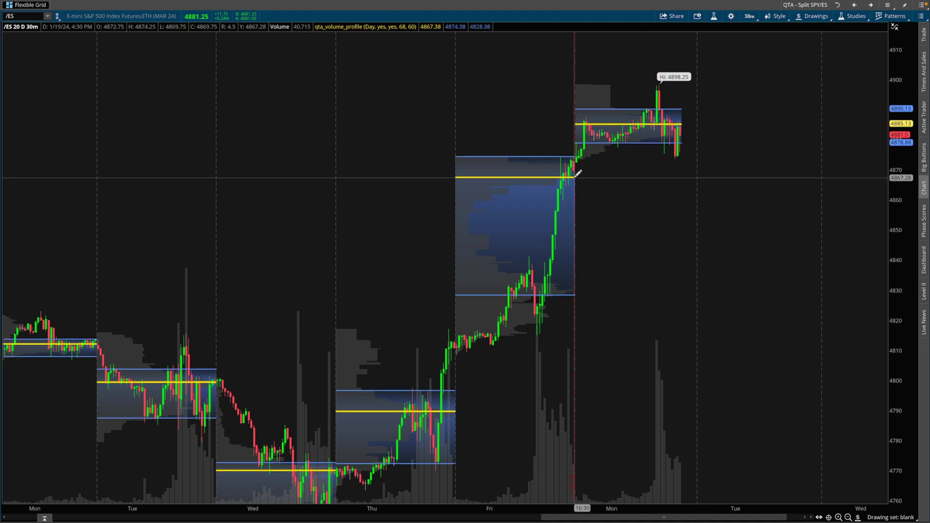
left_click(575, 177)
mouse_move(849, 242)
left_mouse_down()
mouse_move(866, 183)
mouse_move(852, 188)
mouse_move(866, 181)
mouse_move(876, 201)
left_mouse_up()
key("Escape")
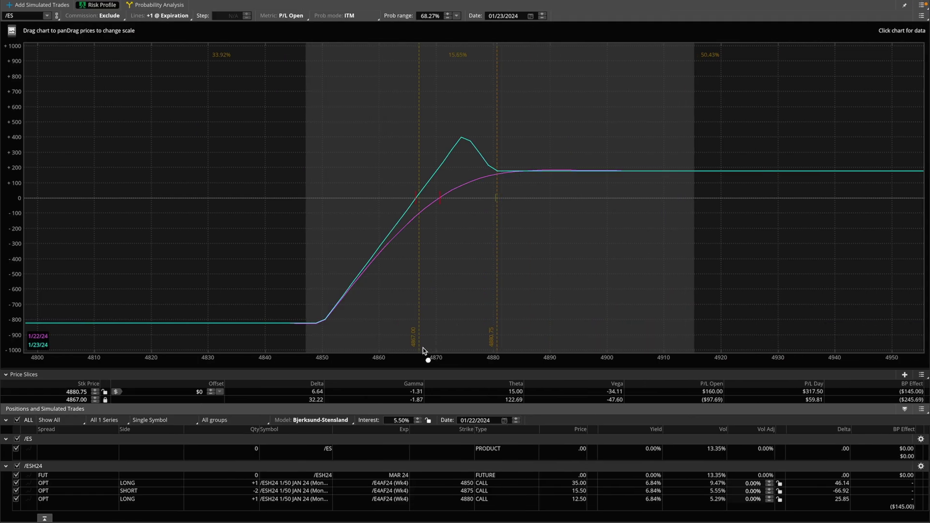
Step: Mark the 4867.00 slice line on the risk profile and underline its stock price in the price slices
left_click_drag(423, 348, 423, 324)
left_click_drag(57, 410, 93, 408)
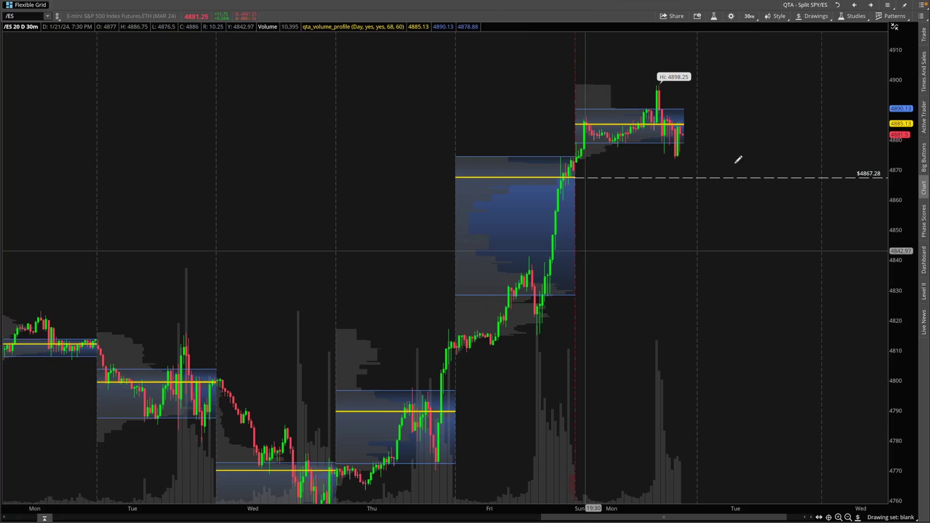
Step: Restore the split SPY and /ES chart grid and set the 4867.28 price level's curve to yellow, width 3 and solid style
left_click(838, 5)
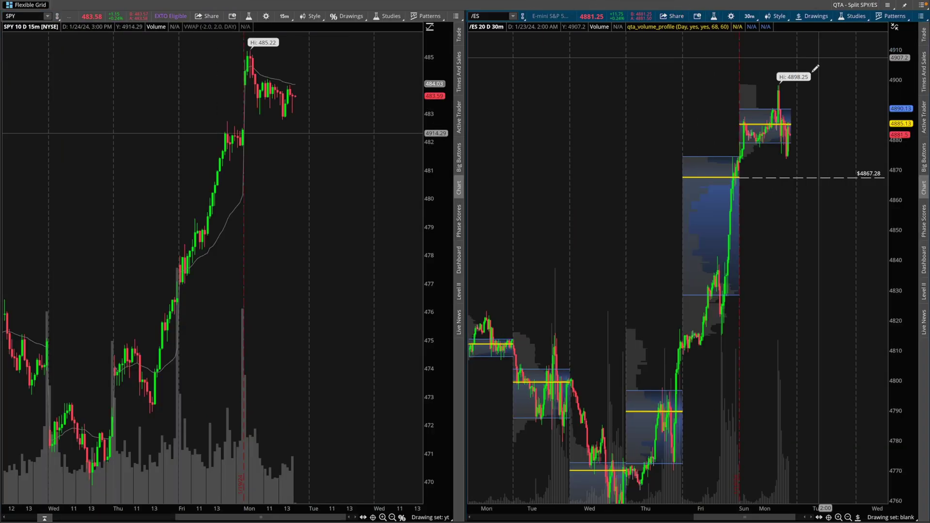
right_click(787, 178)
left_click(805, 189)
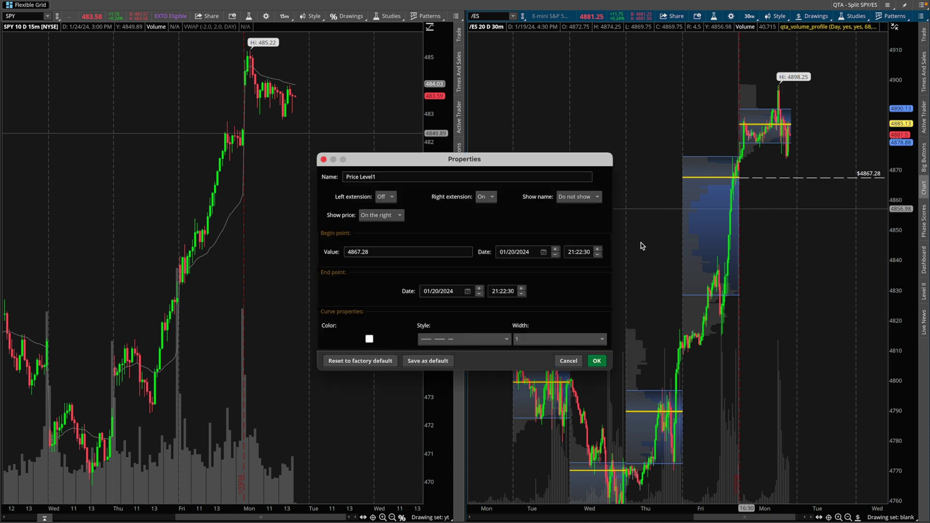
left_click(370, 339)
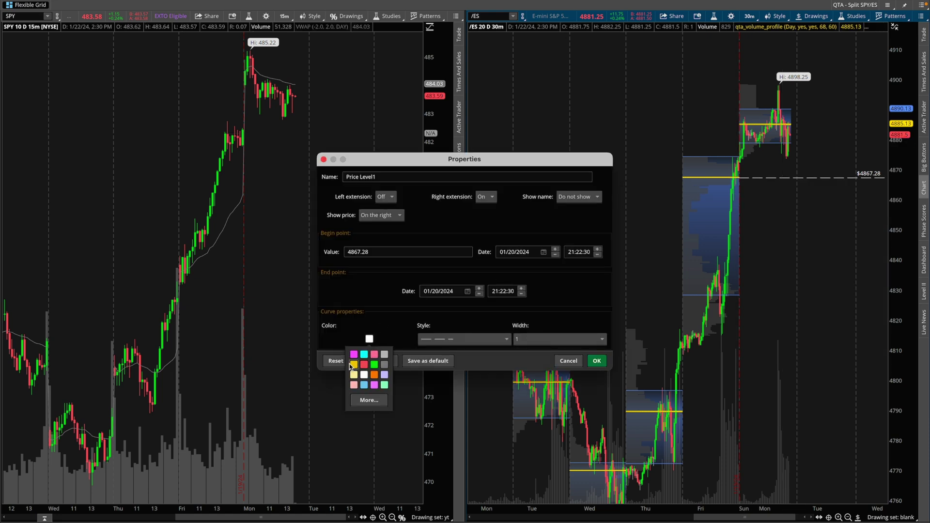
left_click(353, 364)
left_click(533, 339)
left_click(528, 375)
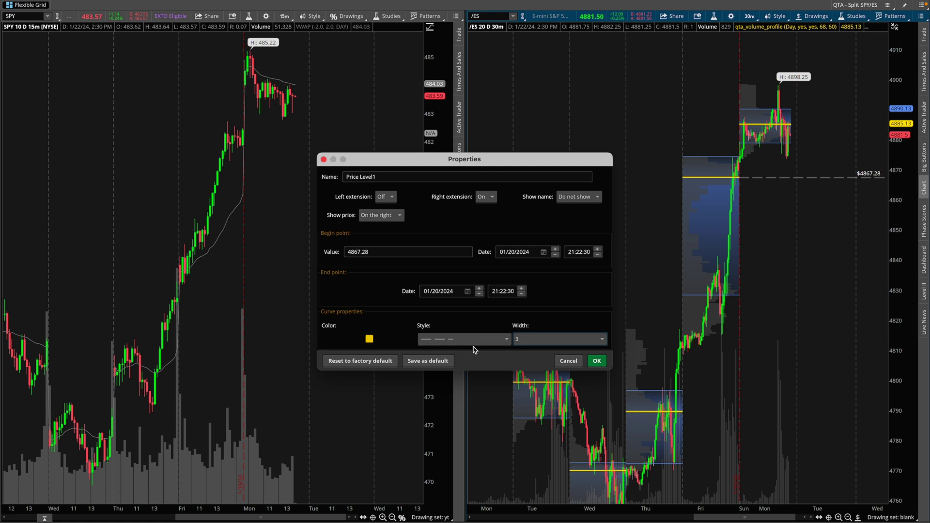
left_click(473, 343)
left_click(454, 370)
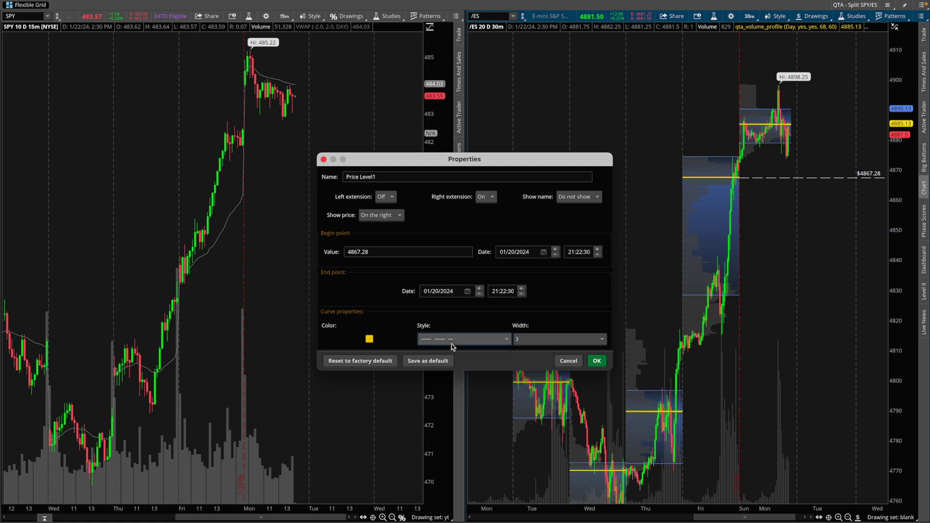
left_click(453, 339)
left_click(450, 356)
Step: Name the price level vPOC, show its name on the right, and apply the properties
triple_click(392, 177)
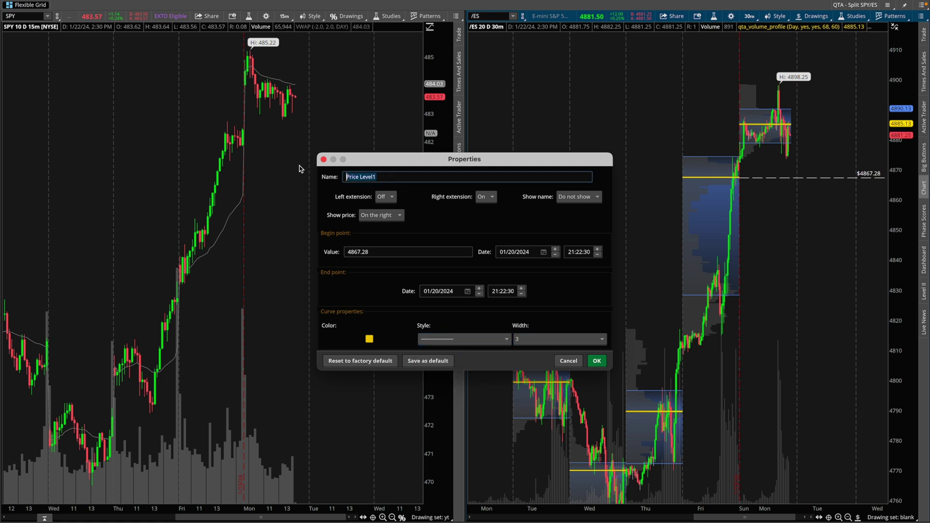
type("vPOC")
left_click(580, 196)
left_click(580, 236)
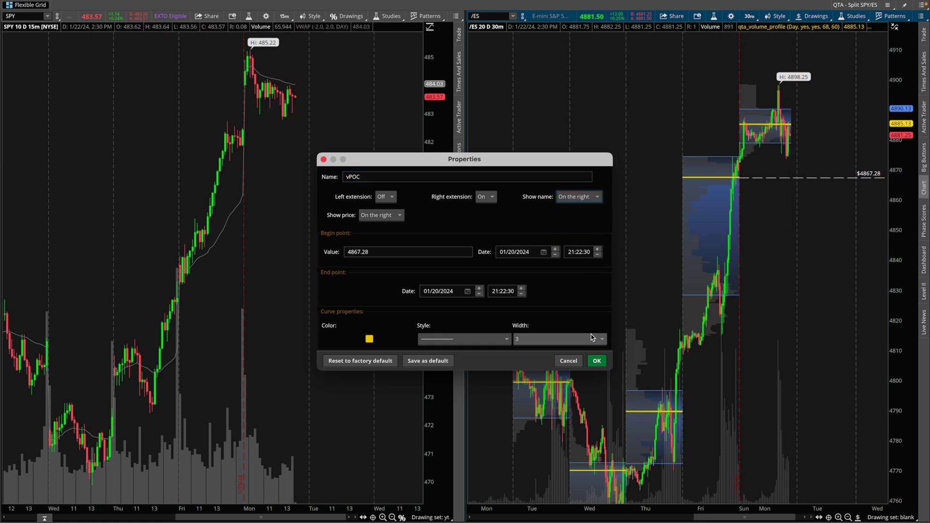
left_click(597, 361)
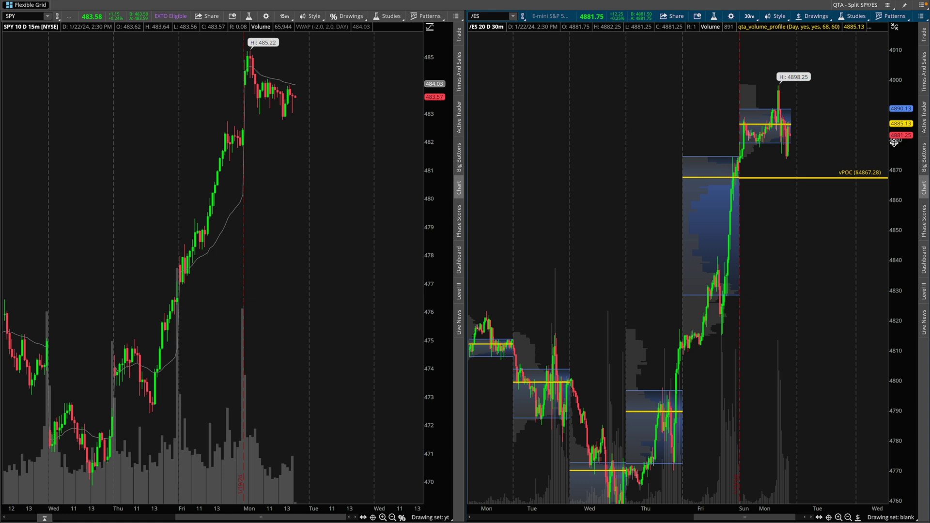
left_click_drag(894, 142, 901, 180)
scroll(901, 180, "down", 1)
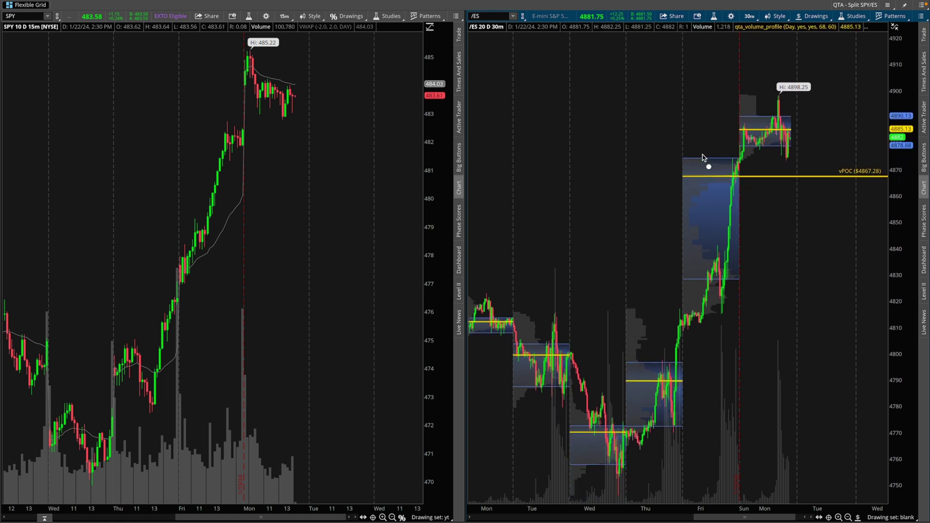
Step: Trace the upper edge of Friday's value area across to Monday's session on the /ES chart and clear the pen marks
left_click_drag(684, 158, 796, 160)
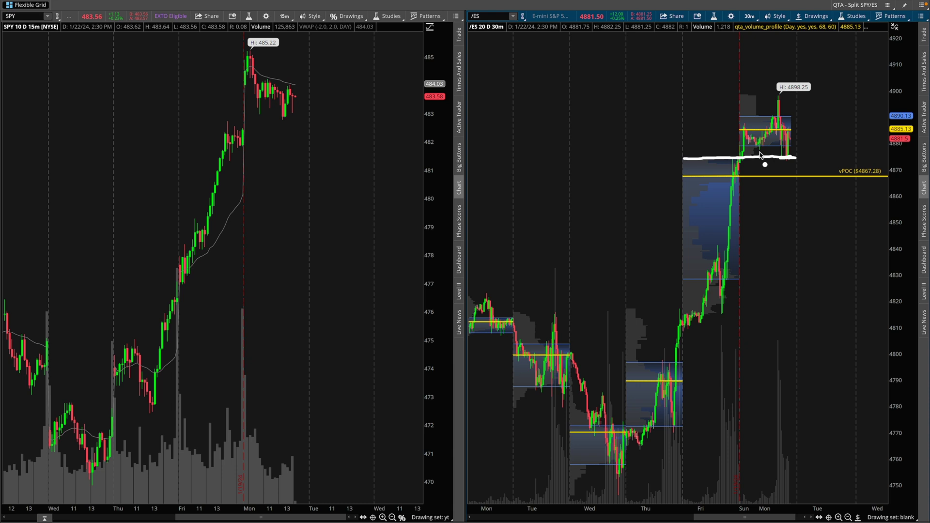
left_click_drag(690, 159, 741, 159)
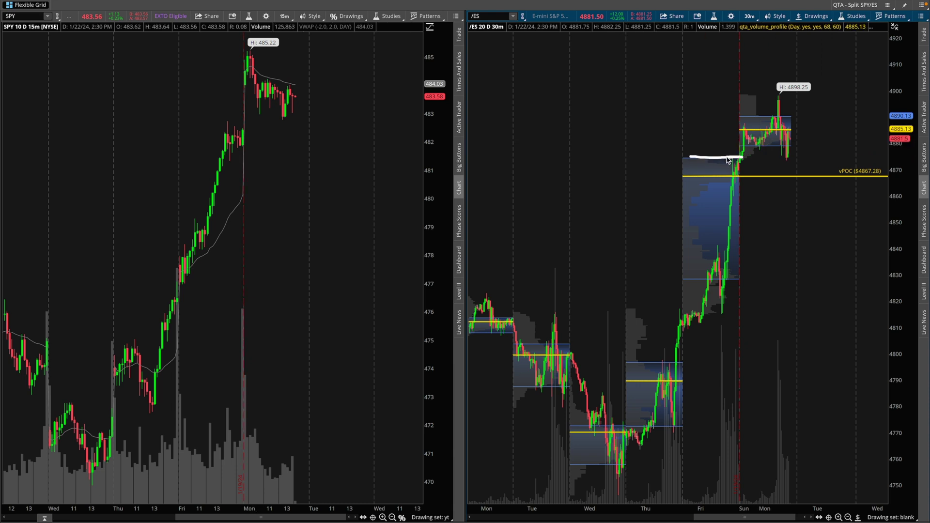
key("Escape")
Step: Draw a price level at 4874.34 along the top of Friday's value area on the /ES chart and circle its price label
left_click_drag(617, 69, 928, 279)
middle_click(529, 151)
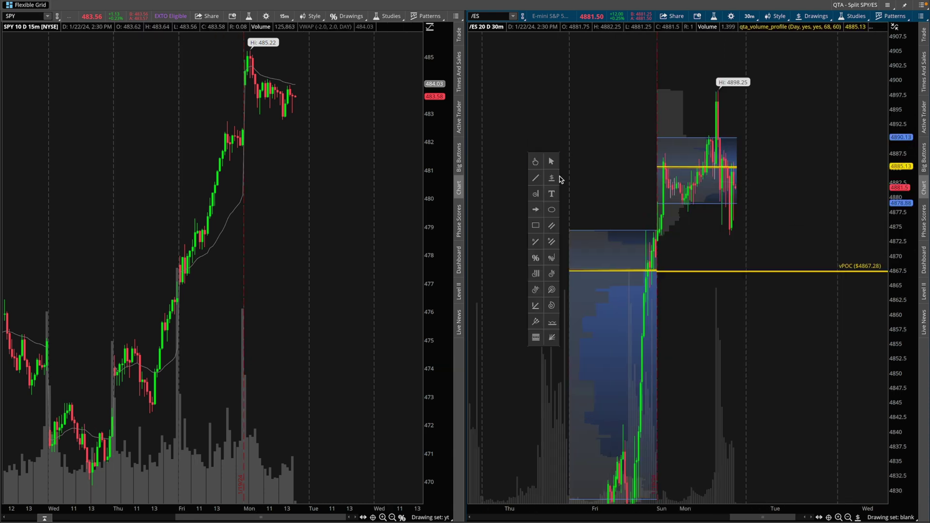
left_click(554, 179)
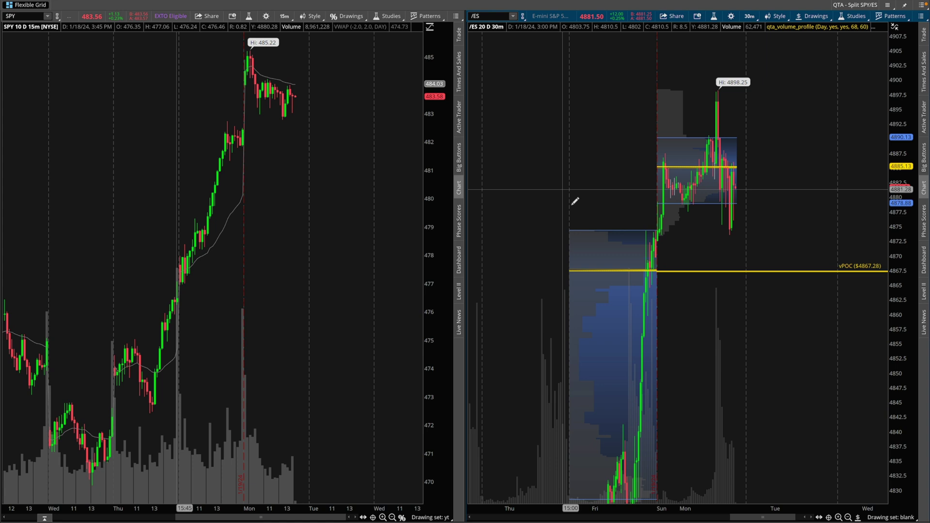
left_click(581, 229)
mouse_move(877, 220)
left_mouse_down()
mouse_move(849, 235)
mouse_move(876, 243)
mouse_move(878, 216)
left_mouse_up()
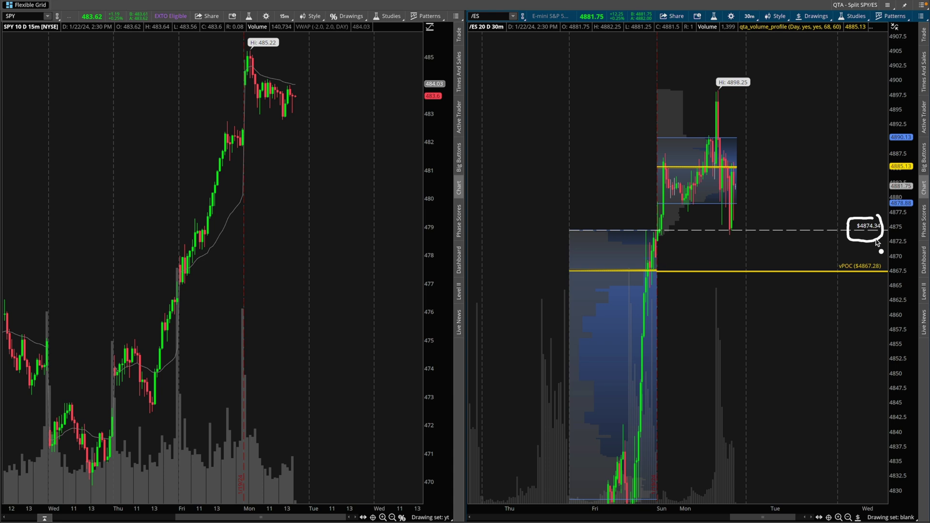
left_click(865, 236)
left_click_drag(788, 133, 815, 156)
mouse_move(801, 140)
left_mouse_down()
mouse_move(801, 166)
mouse_move(849, 138)
mouse_move(889, 178)
left_mouse_up()
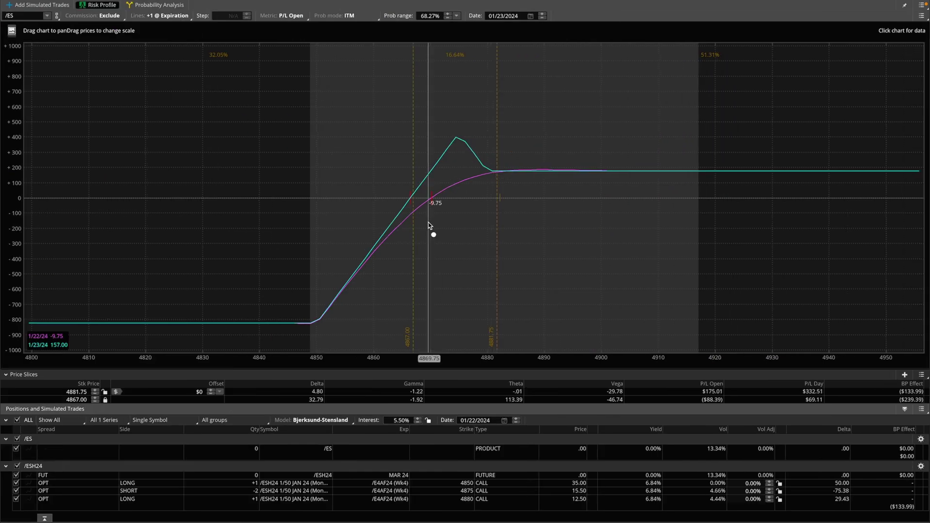
Step: Point out the profit peak near 4875 on the /ES risk profile and mark the short 4875 call position
mouse_move(453, 105)
left_mouse_down()
mouse_move(455, 140)
mouse_move(460, 132)
left_mouse_up()
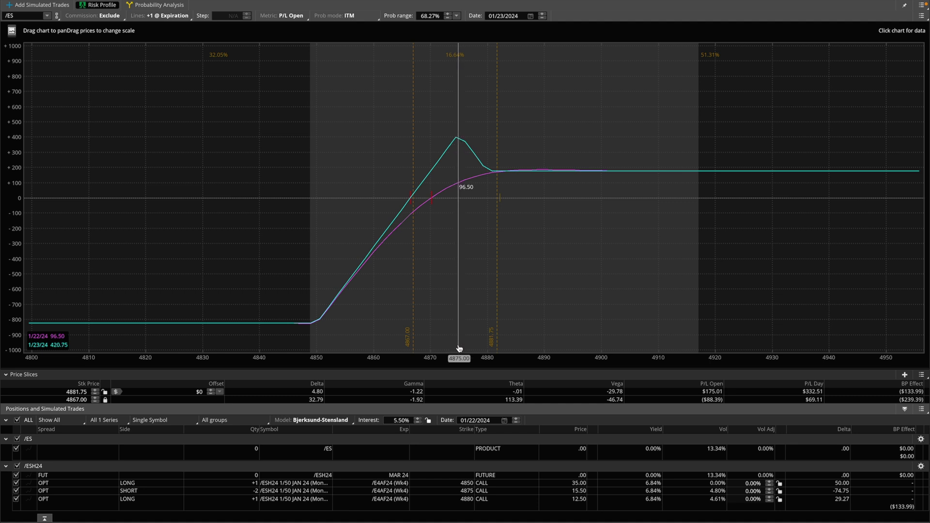
key("ctrl+a")
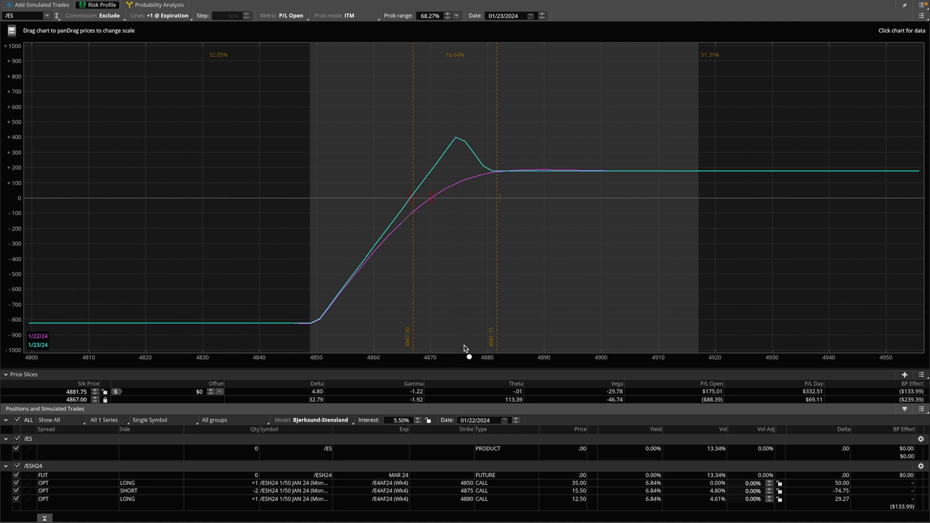
left_click_drag(458, 495, 477, 494)
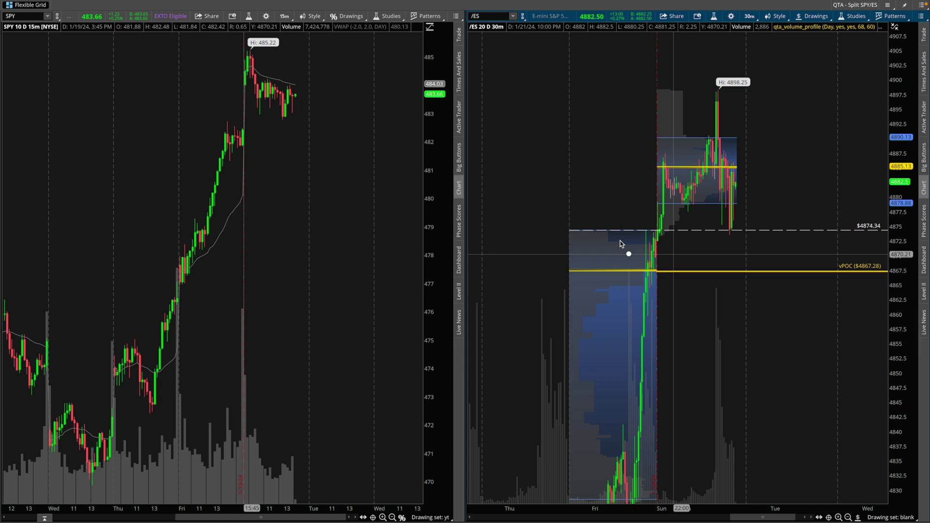
Step: Return to the split SPY and /ES charts and sketch price dropping to the 4874.34 level and bouncing back up
left_click_drag(570, 223, 636, 236)
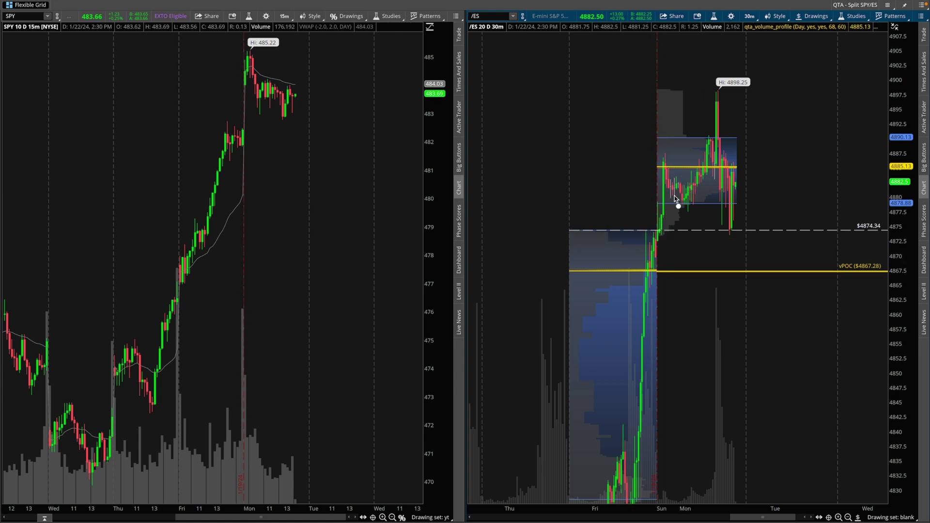
left_click_drag(657, 224, 665, 172)
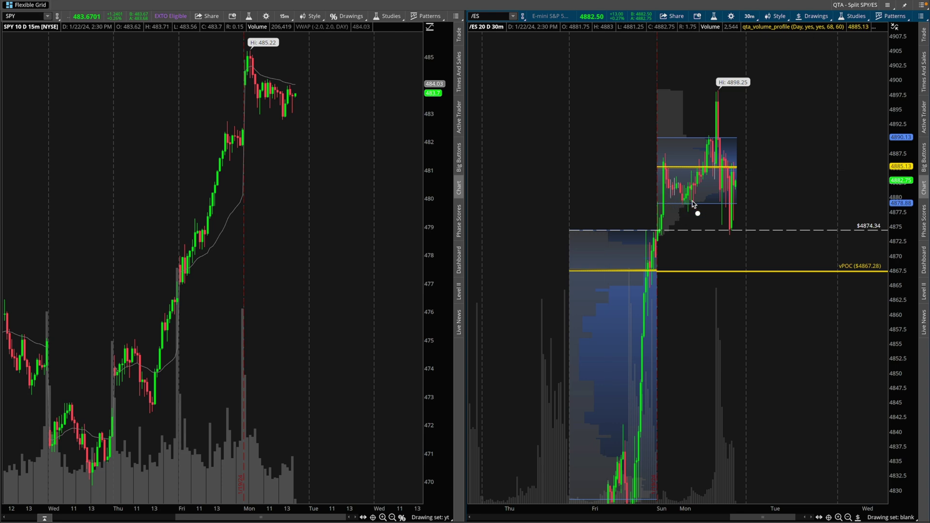
mouse_move(679, 196)
left_mouse_down()
mouse_move(694, 231)
mouse_move(714, 196)
left_mouse_up()
left_click_drag(680, 230, 671, 232)
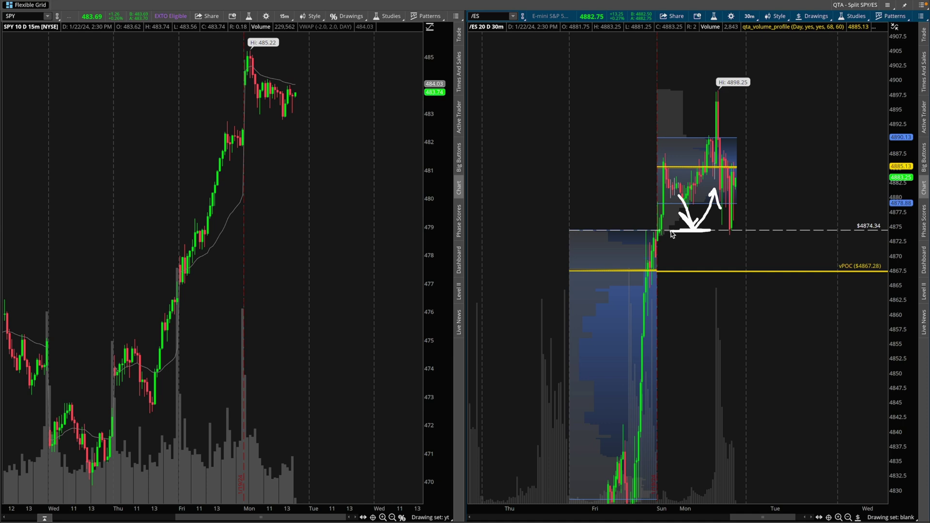
left_click(699, 242)
left_click_drag(707, 256, 722, 263)
mouse_move(653, 243)
left_mouse_down()
mouse_move(573, 245)
mouse_move(606, 280)
mouse_move(664, 274)
mouse_move(629, 248)
mouse_move(589, 256)
mouse_move(829, 265)
left_mouse_up()
key("Escape")
Step: Draw a rectangle from the 4874.34 level to just below the vPOC level on the /ES chart and delete it
scroll(811, 188, "down", 1)
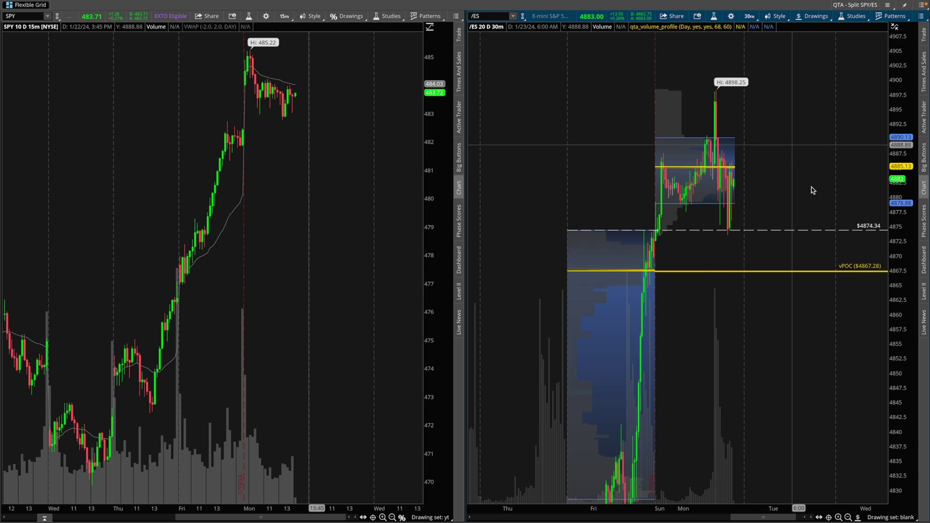
middle_click(812, 188)
left_click(802, 220)
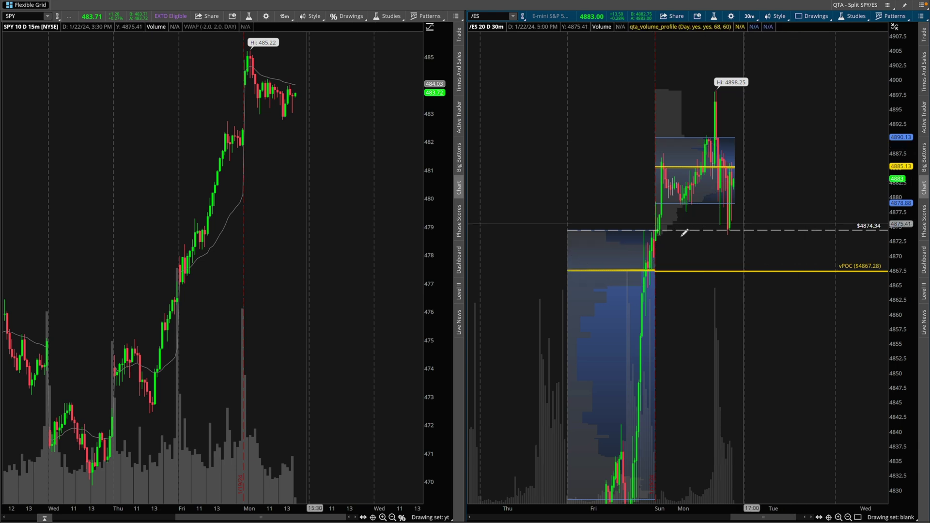
left_click(556, 232)
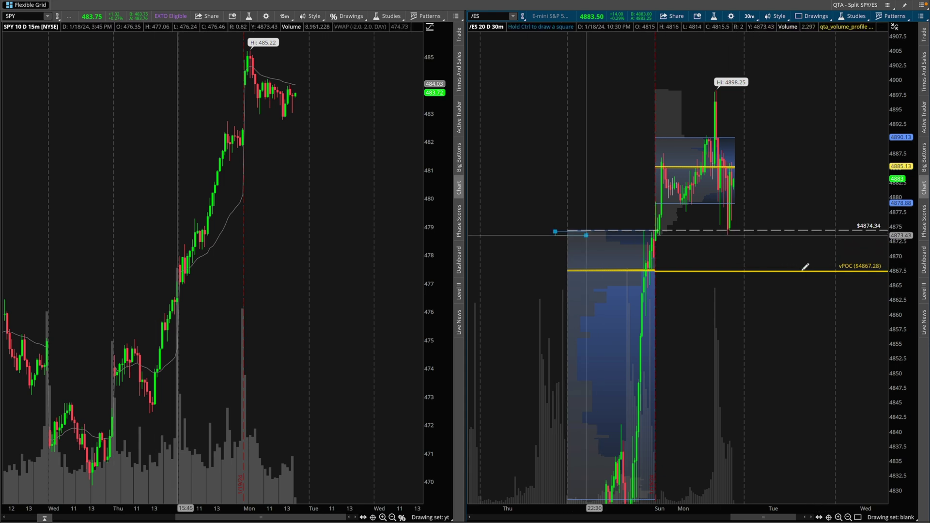
left_click(845, 283)
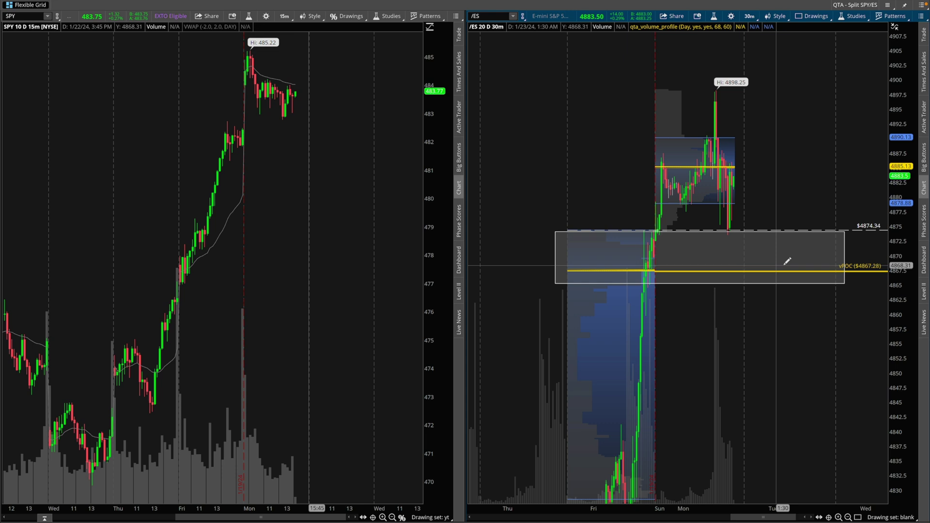
key("Delete")
mouse_move(578, 236)
left_mouse_down()
mouse_move(654, 251)
mouse_move(565, 278)
mouse_move(777, 262)
left_mouse_up()
left_click_drag(588, 286, 785, 285)
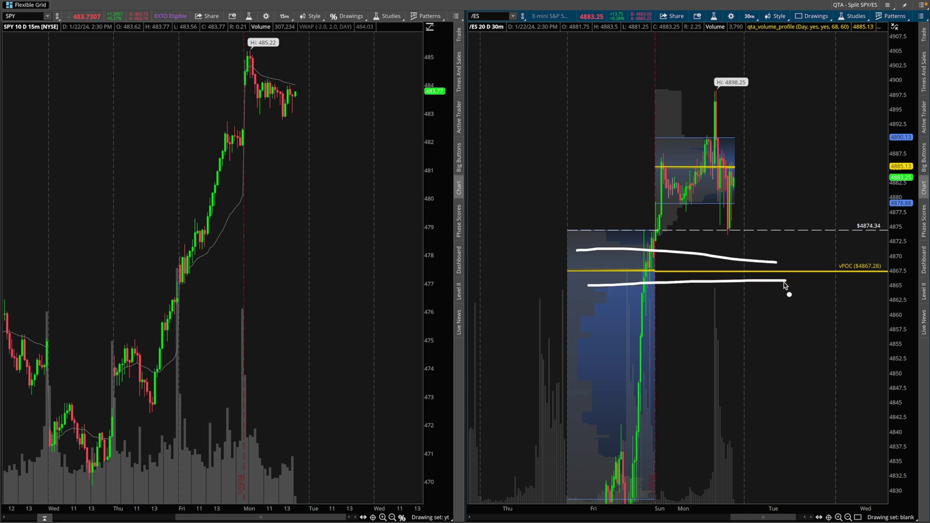
left_click_drag(550, 251, 727, 234)
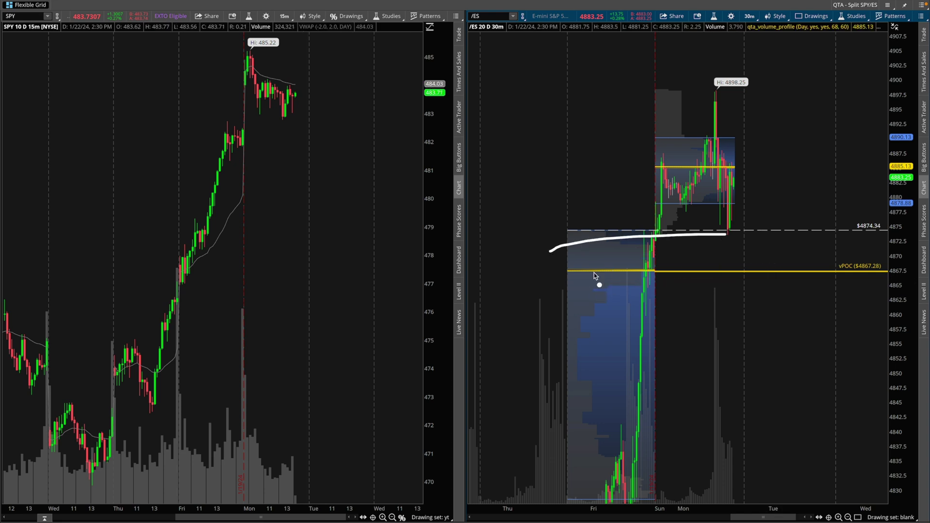
left_click_drag(592, 272, 734, 276)
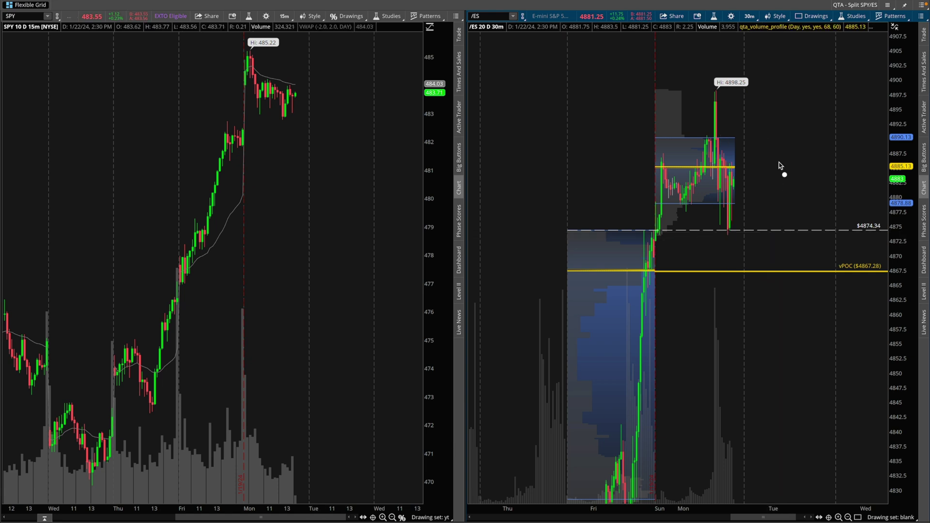
Step: Outline the zone around Friday's point of control with a freehand box on the /ES chart and clear the marking
scroll(700, 156, "down", 3)
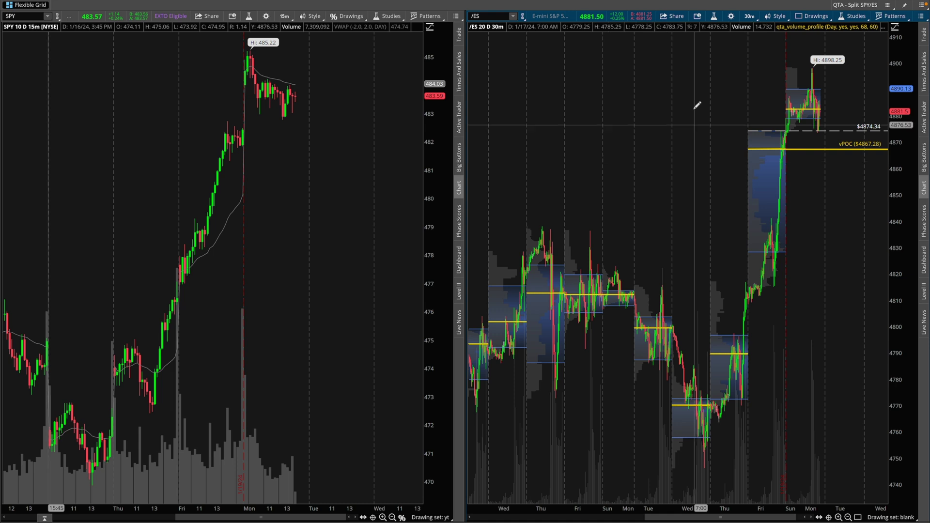
left_click_drag(690, 110, 923, 145)
left_click_drag(519, 90, 886, 170)
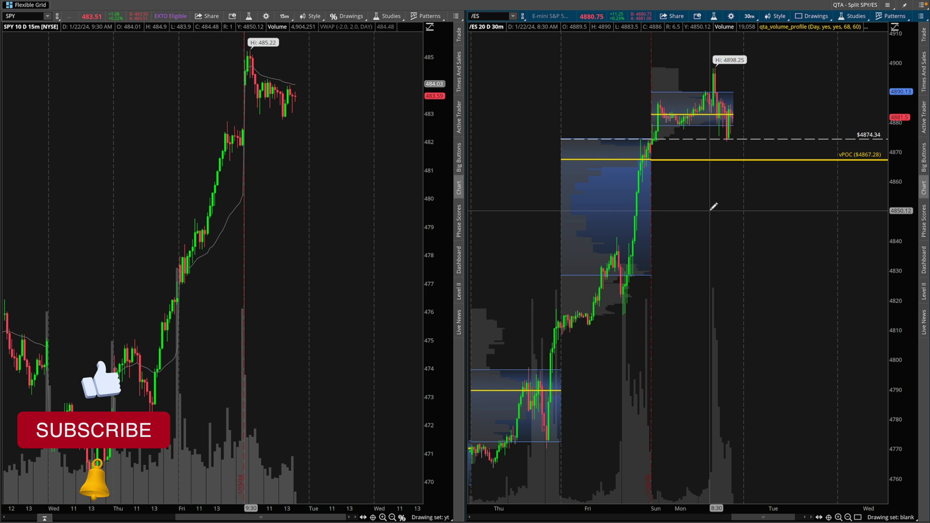
scroll(711, 211, "up", 3)
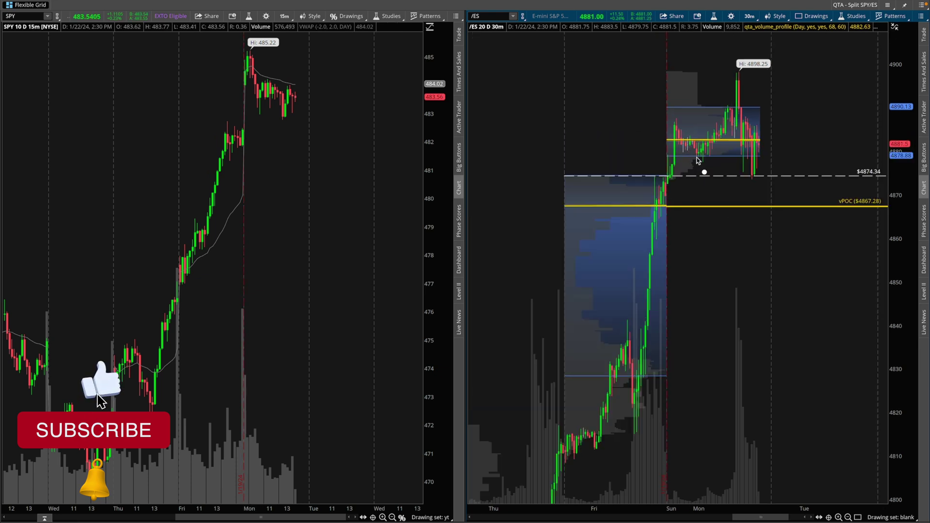
mouse_move(573, 184)
left_mouse_down()
mouse_move(661, 196)
mouse_move(554, 225)
mouse_move(608, 183)
left_mouse_up()
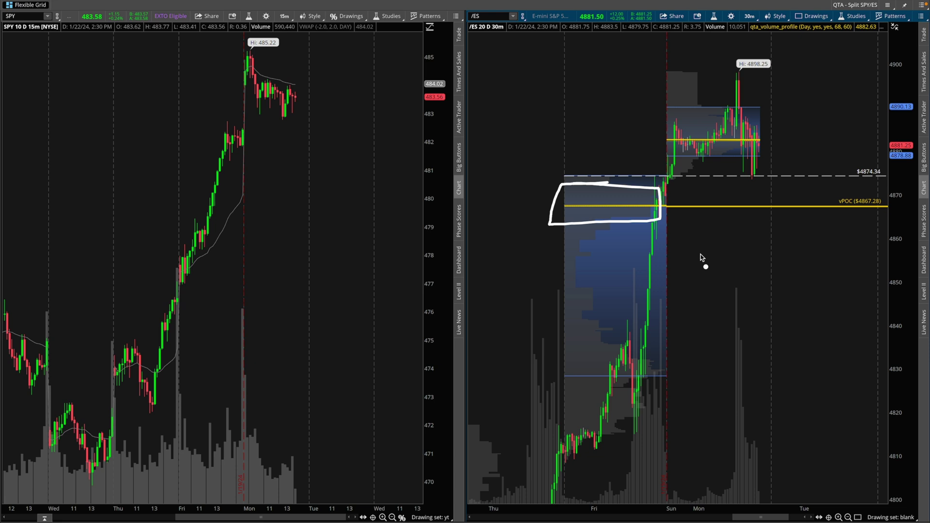
key("Escape")
key("ctrl+a")
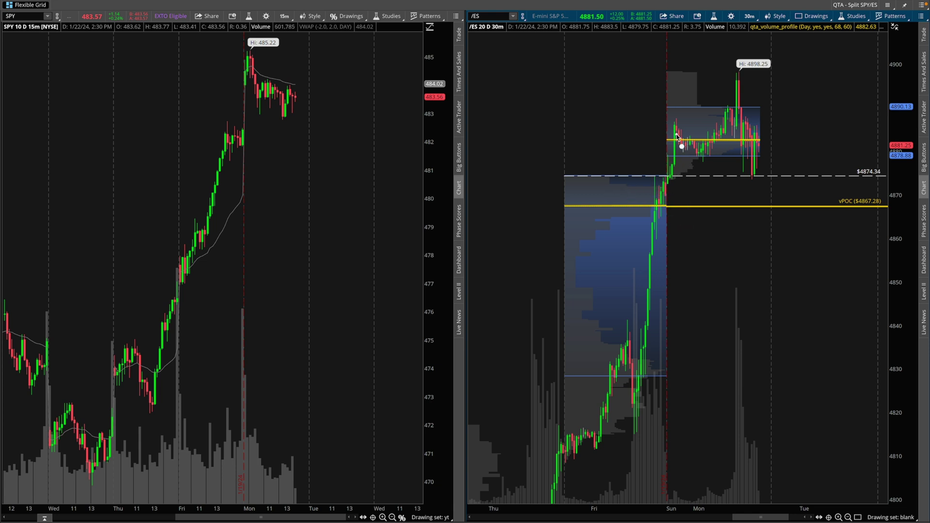
Step: Mark a drop to the 4874.34 level with an arrow and outline the zone around the vPOC level, clearing the marks
left_click_drag(676, 135, 701, 178)
mouse_move(605, 211)
left_mouse_down()
mouse_move(682, 211)
mouse_move(664, 188)
mouse_move(674, 199)
mouse_move(623, 203)
mouse_move(649, 204)
left_mouse_up()
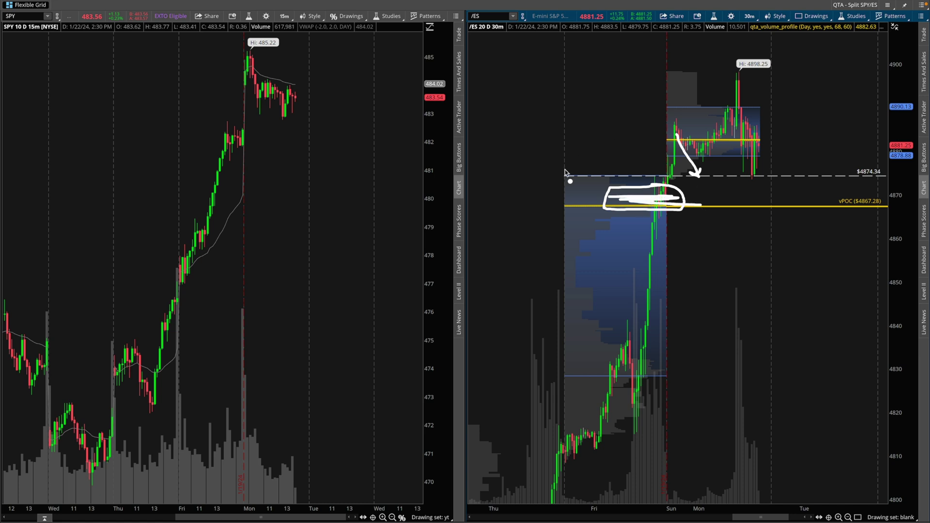
key("Escape")
key("ctrl+a")
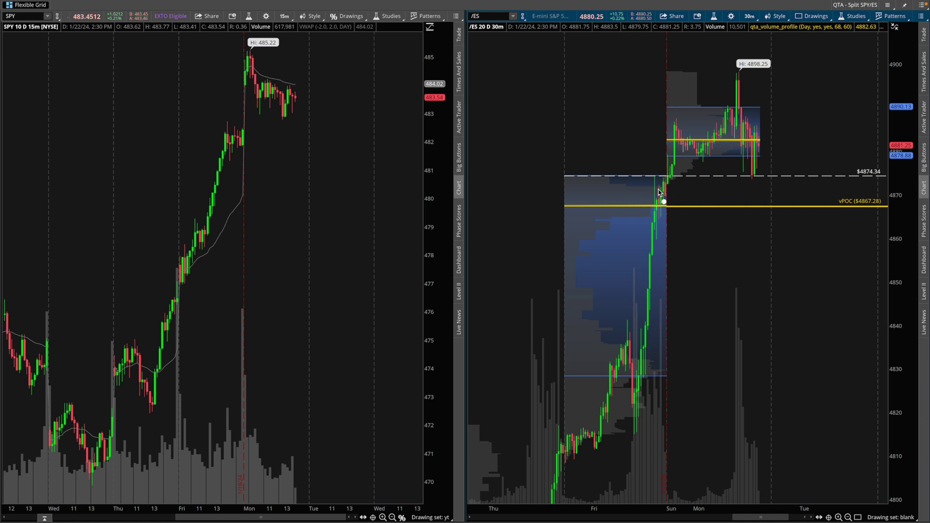
mouse_move(660, 188)
left_mouse_down()
mouse_move(585, 190)
mouse_move(625, 214)
mouse_move(685, 194)
mouse_move(634, 187)
left_mouse_up()
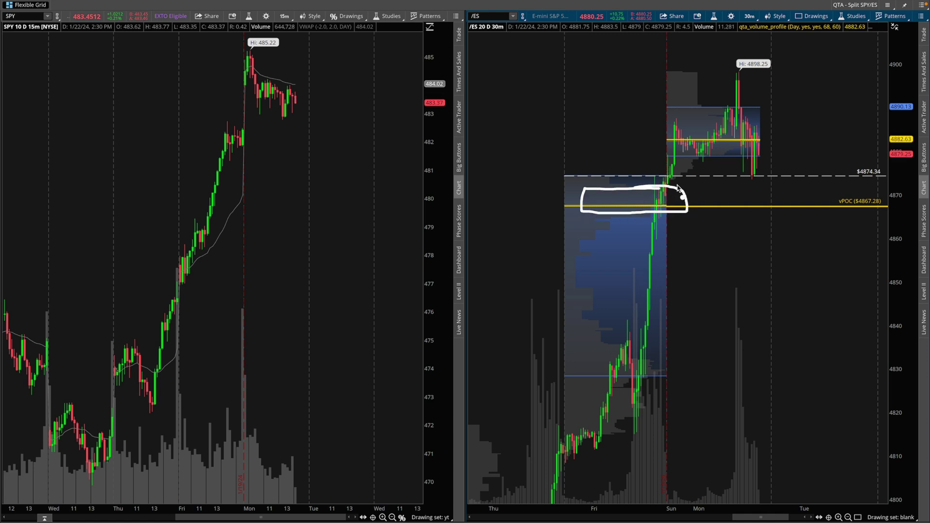
key("e")
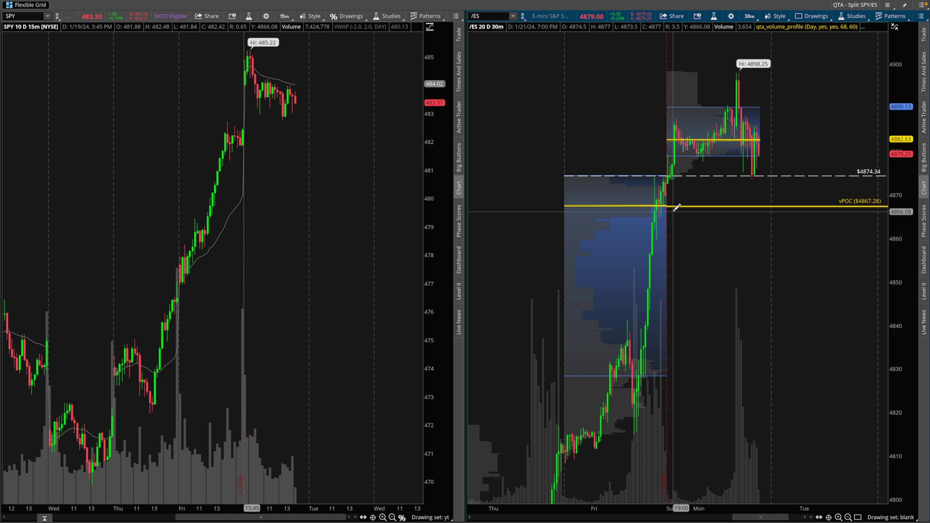
Step: Underline the vPOC level, put a cross in the area beneath it, and clear the marks from the /ES chart
mouse_move(588, 210)
left_mouse_down()
mouse_move(737, 216)
mouse_move(557, 214)
mouse_move(749, 225)
mouse_move(750, 235)
left_mouse_up()
left_click_drag(737, 233, 764, 245)
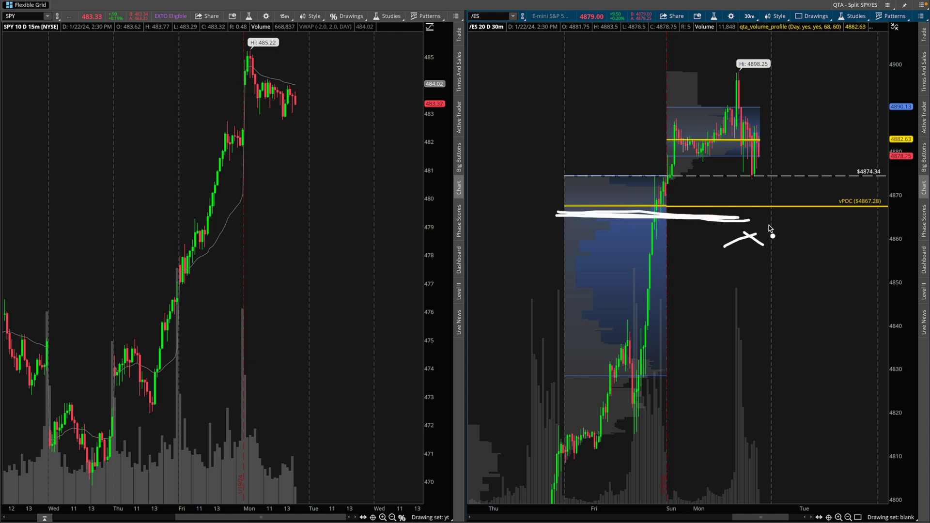
key("e")
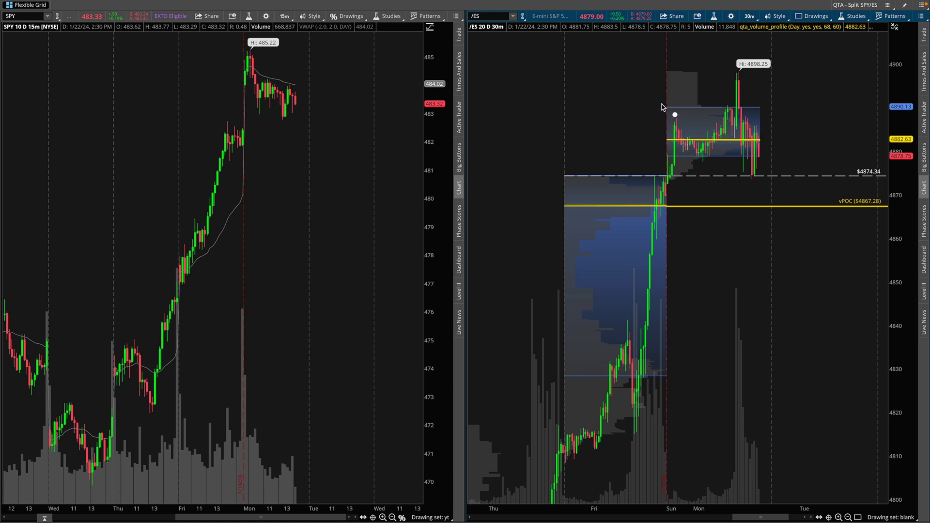
Step: Switch to the OptionStrat Long Call Butterfly page in Chrome and cross out the maximum-loss area on its payoff graph
left_click_drag(531, 58, 872, 307)
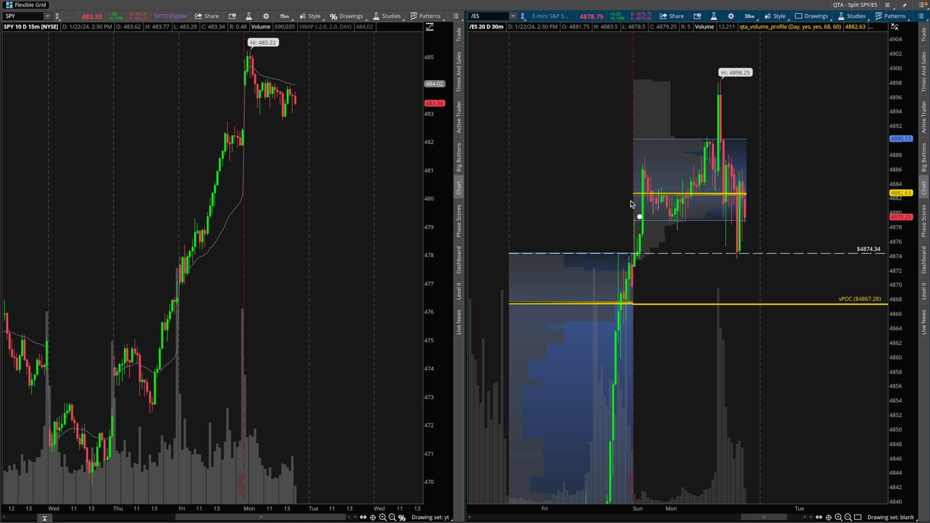
key("ctrl+Right")
key("ctrl+Right")
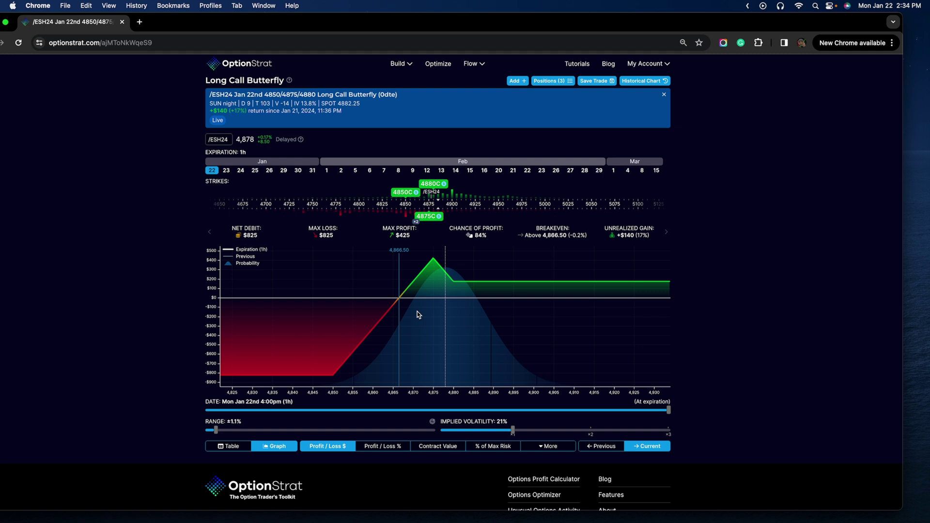
mouse_move(436, 299)
left_mouse_down()
mouse_move(312, 336)
mouse_move(357, 340)
left_mouse_up()
mouse_move(307, 352)
left_mouse_down()
mouse_move(327, 373)
mouse_move(298, 369)
left_mouse_up()
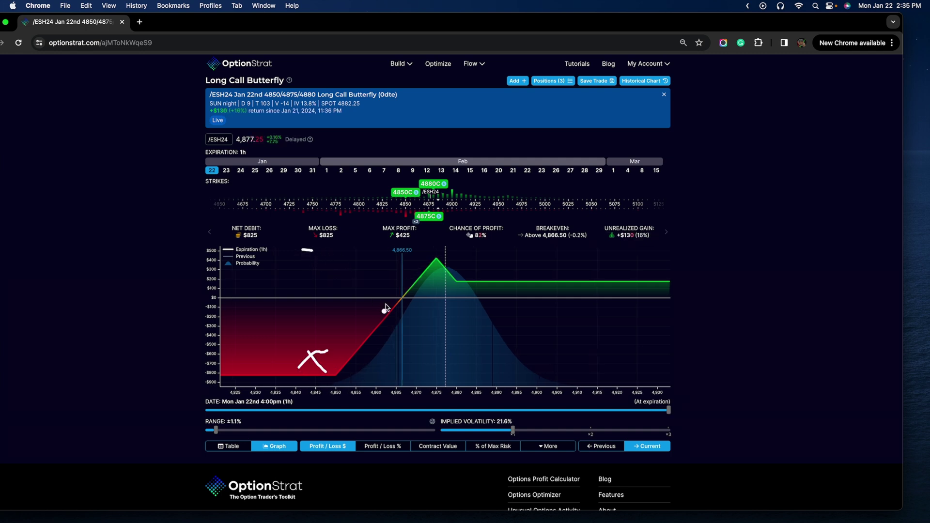
Step: Preview the butterfly's payoff before expiration, restore the date to Mon Jan 22 4:00pm, and trace the profitable range above the breakeven
mouse_move(667, 410)
left_mouse_down()
mouse_move(343, 410)
mouse_move(448, 409)
left_mouse_up()
left_click_drag(581, 404, 700, 403)
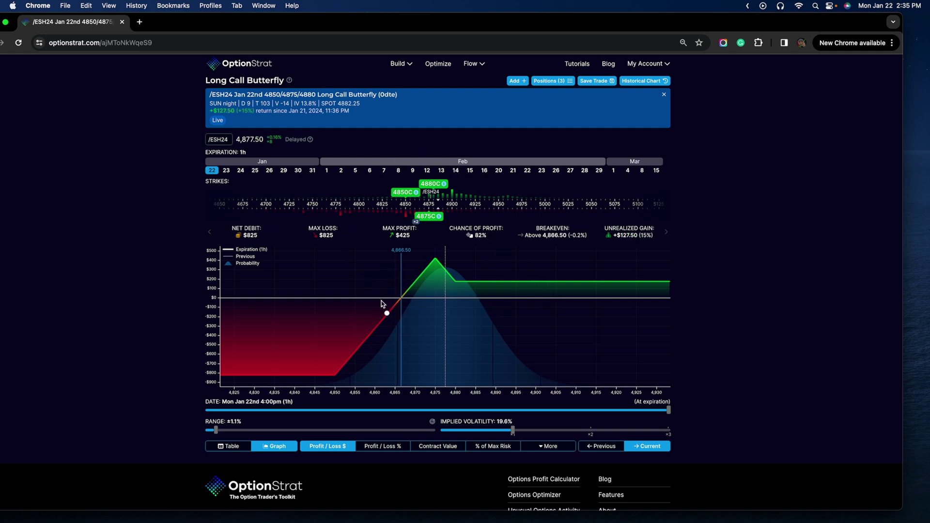
mouse_move(385, 306)
left_mouse_down()
mouse_move(468, 256)
mouse_move(624, 280)
left_mouse_up()
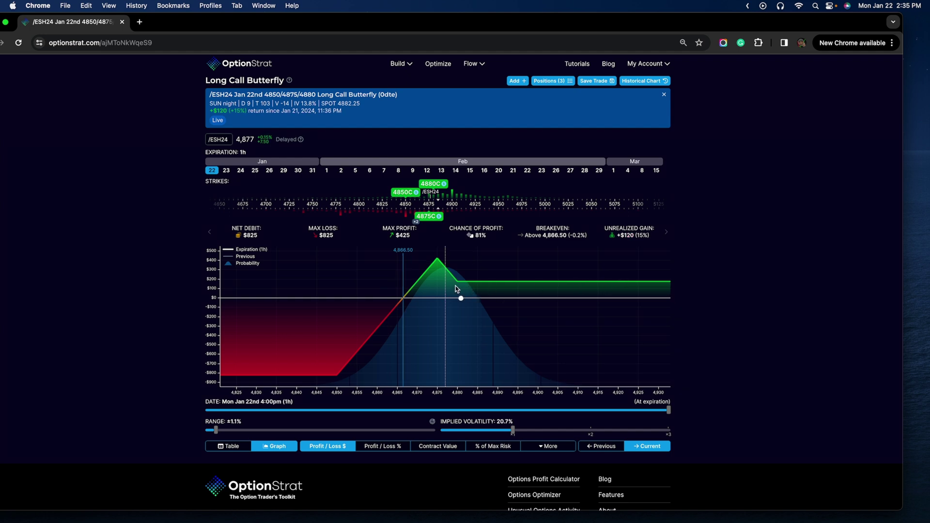
Step: Trace the flat profit section above the 4,880 strike on the butterfly's payoff graph and clear the mark
left_click_drag(453, 286, 567, 286)
key("Escape")
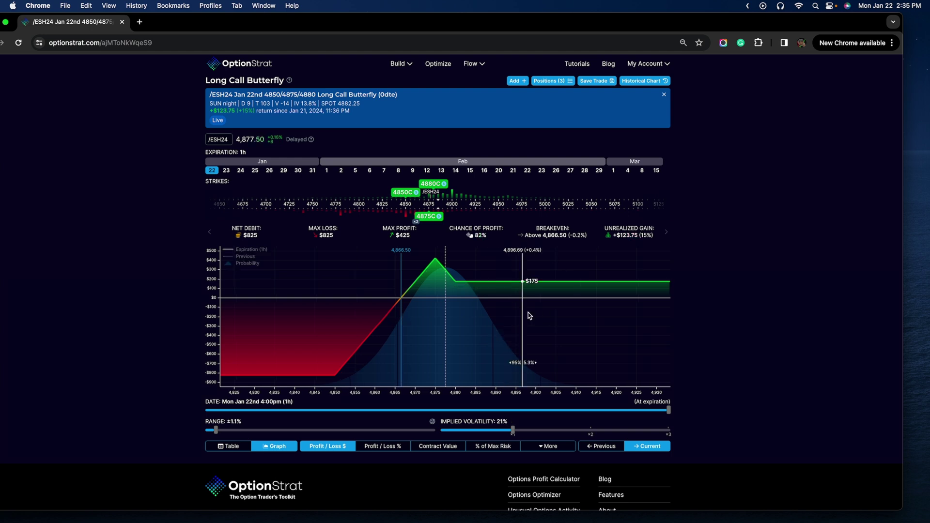
Step: Switch to the thinkorswim risk profile, handwrite 1650 beneath the flat part of the payoff curve, and clear it
key("ctrl+Right")
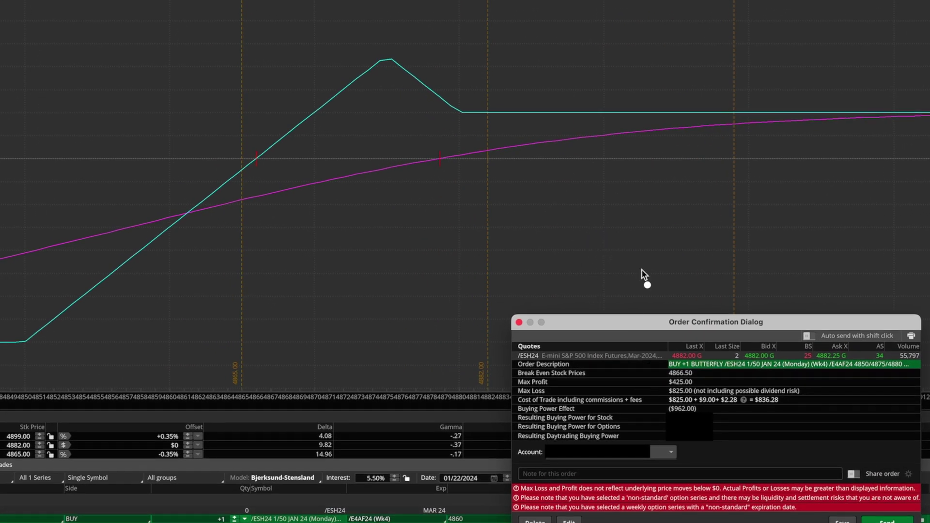
left_click_drag(567, 156, 574, 245)
mouse_move(620, 148)
left_mouse_down()
mouse_move(606, 216)
mouse_move(670, 255)
left_mouse_up()
mouse_move(741, 180)
left_mouse_down()
mouse_move(713, 215)
mouse_move(739, 180)
left_mouse_up()
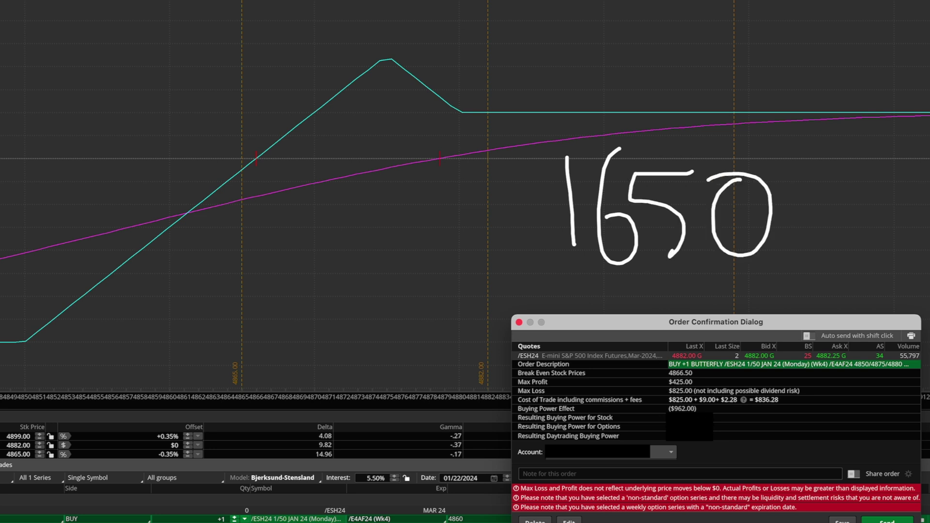
key("Escape")
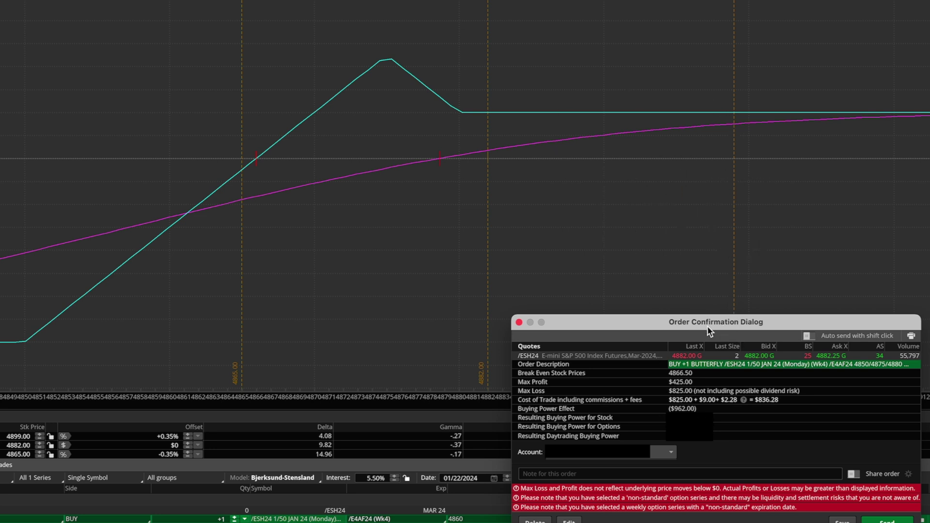
Step: Handwrite /ES and 1/2 over the risk profile graph and clear the writing
mouse_move(654, 286)
left_mouse_down()
mouse_move(637, 373)
mouse_move(662, 395)
left_mouse_up()
mouse_move(721, 10)
left_mouse_down()
mouse_move(621, 9)
mouse_move(714, 164)
left_mouse_up()
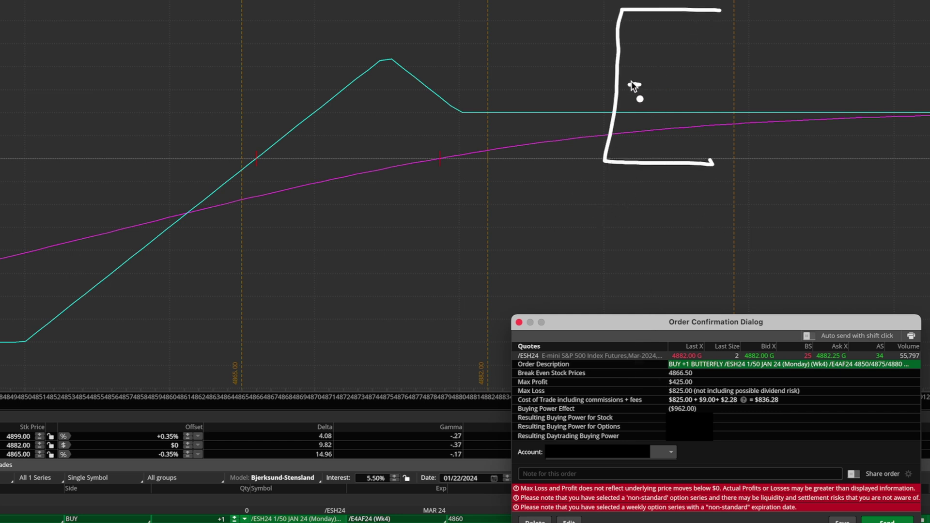
left_click_drag(630, 83, 705, 76)
left_click_drag(822, 15, 742, 142)
left_click_drag(579, 0, 490, 190)
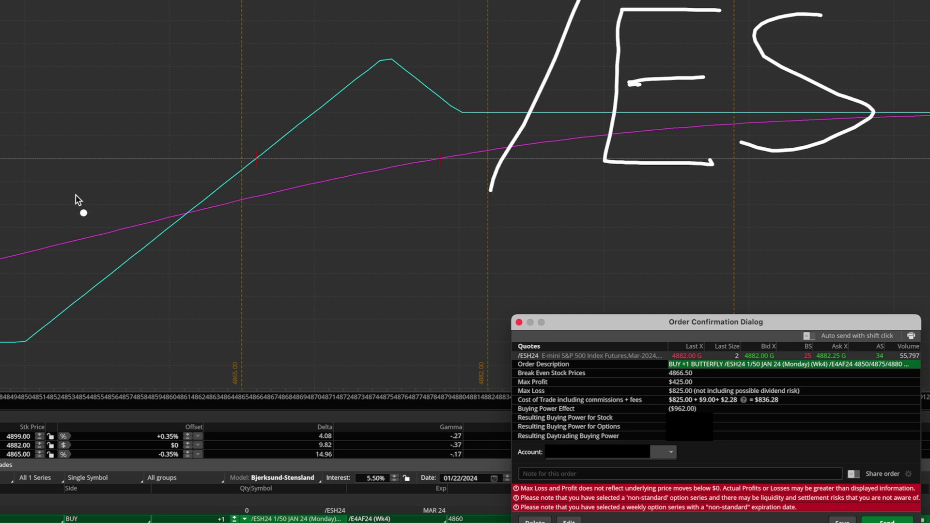
left_click_drag(43, 105, 38, 213)
left_click_drag(145, 156, 79, 289)
left_click_drag(111, 262, 215, 325)
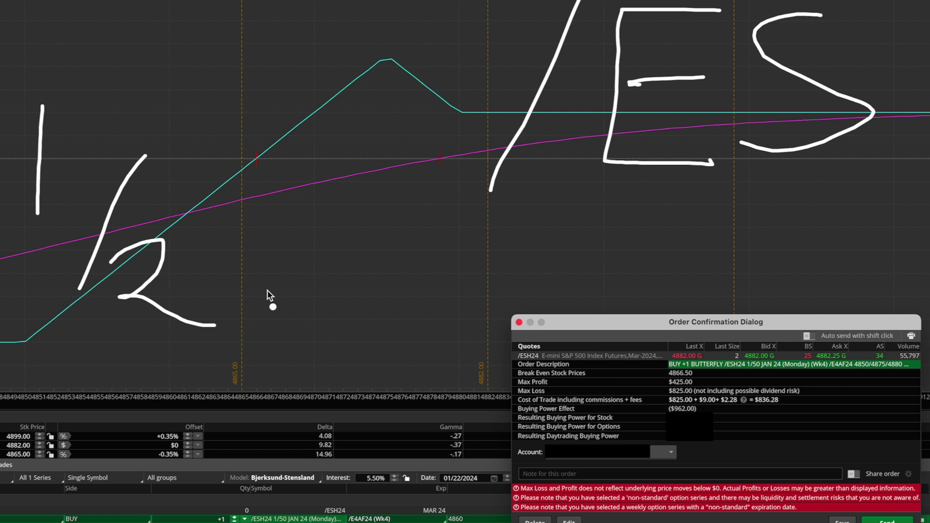
key("Escape")
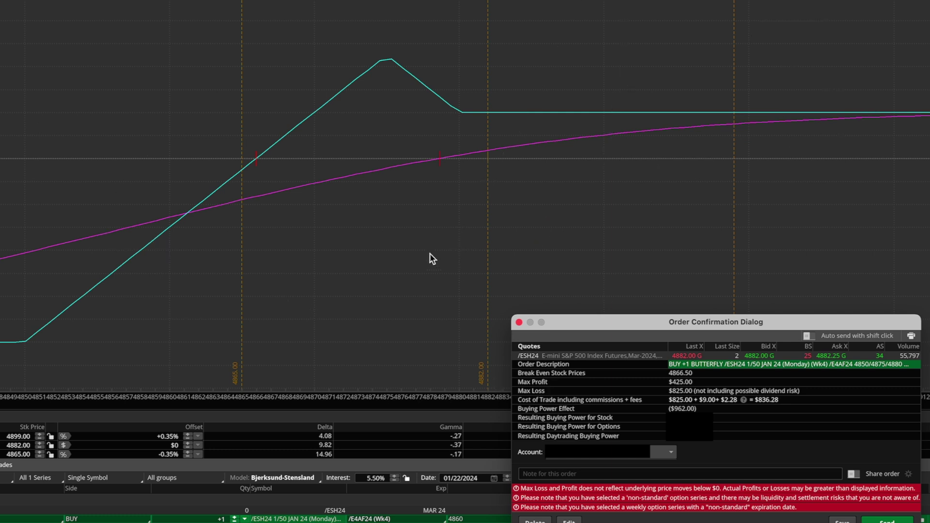
Step: Handwrite $10 and 500 on the risk profile graph and clear the writing
left_click_drag(583, 34, 596, 183)
mouse_move(665, 41)
left_mouse_down()
mouse_move(718, 77)
mouse_move(668, 70)
left_mouse_up()
left_click_drag(223, 251, 206, 360)
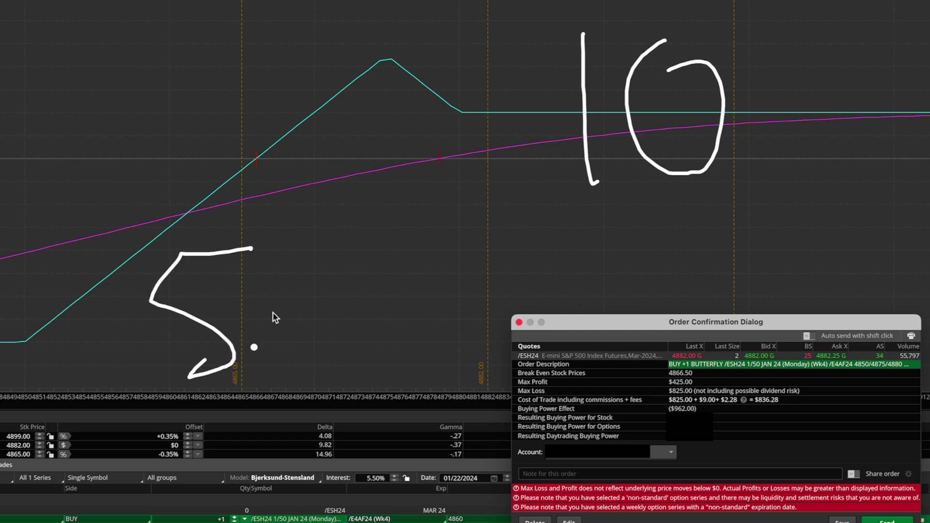
left_click_drag(302, 268, 292, 240)
left_click_drag(354, 240, 342, 233)
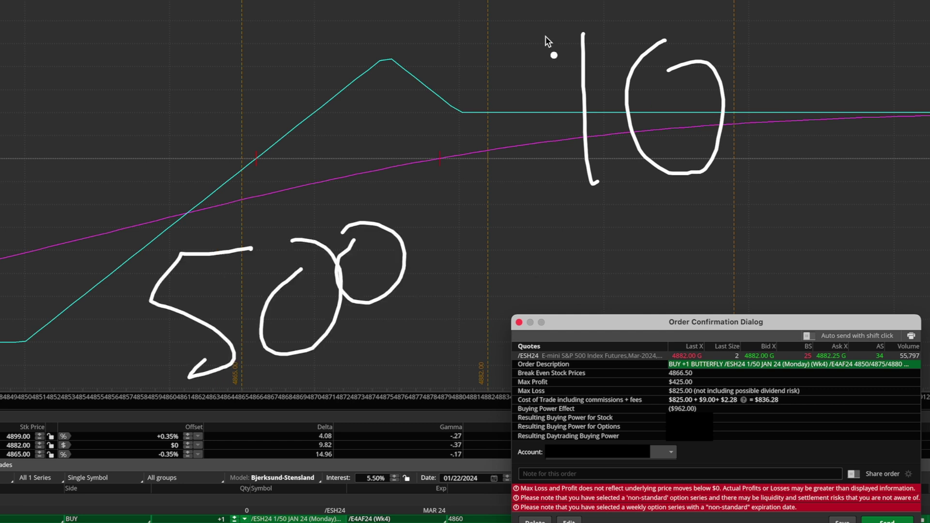
mouse_move(533, 28)
left_mouse_down()
mouse_move(449, 138)
mouse_move(443, 121)
left_mouse_up()
left_click_drag(483, 2, 494, 134)
left_click_drag(518, 10, 520, 137)
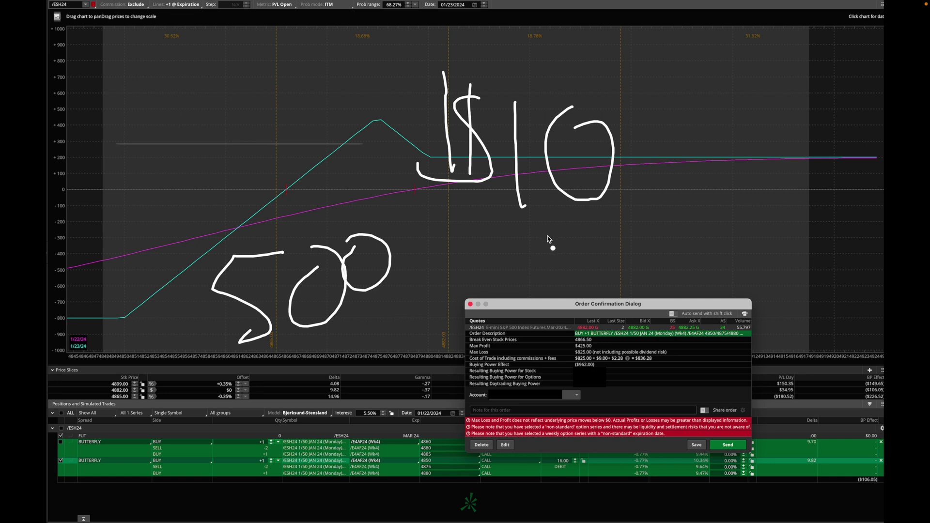
key("Delete")
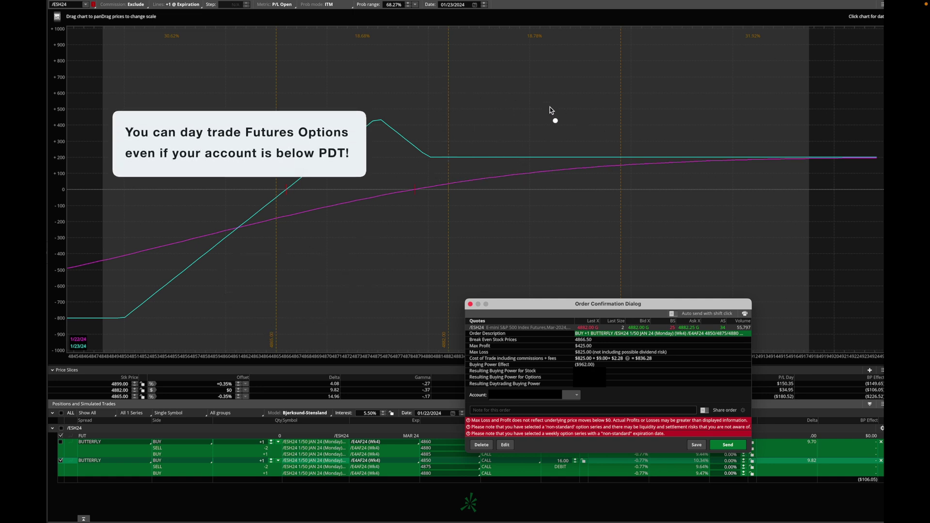
Step: Handwrite $10 on the graph and draw an arrow from it to the order confirmation's Cost of Trade line
left_click_drag(525, 73, 528, 154)
left_click_drag(584, 76, 571, 83)
mouse_move(506, 84)
left_mouse_down()
mouse_move(470, 88)
mouse_move(438, 120)
left_mouse_up()
left_click_drag(494, 59, 450, 151)
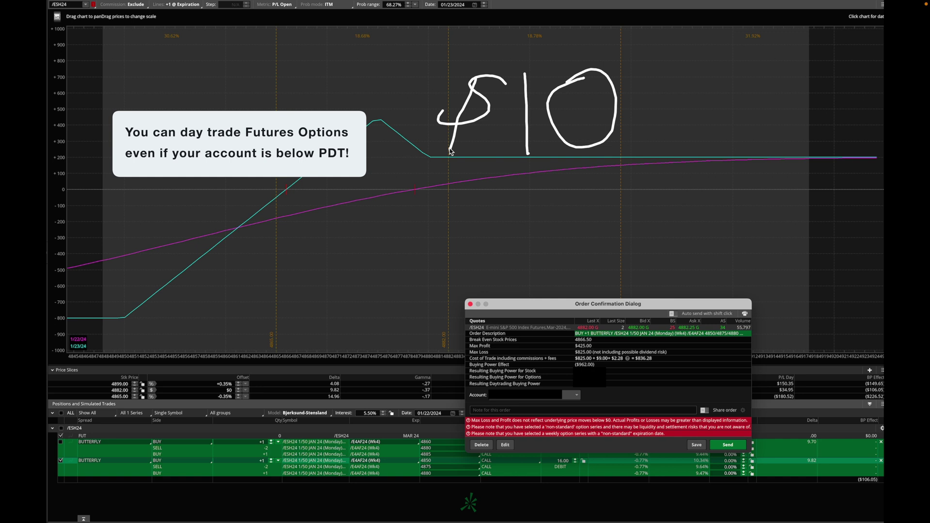
left_click_drag(485, 78, 465, 153)
mouse_move(530, 151)
left_mouse_down()
mouse_move(482, 261)
mouse_move(518, 332)
mouse_move(572, 358)
left_mouse_up()
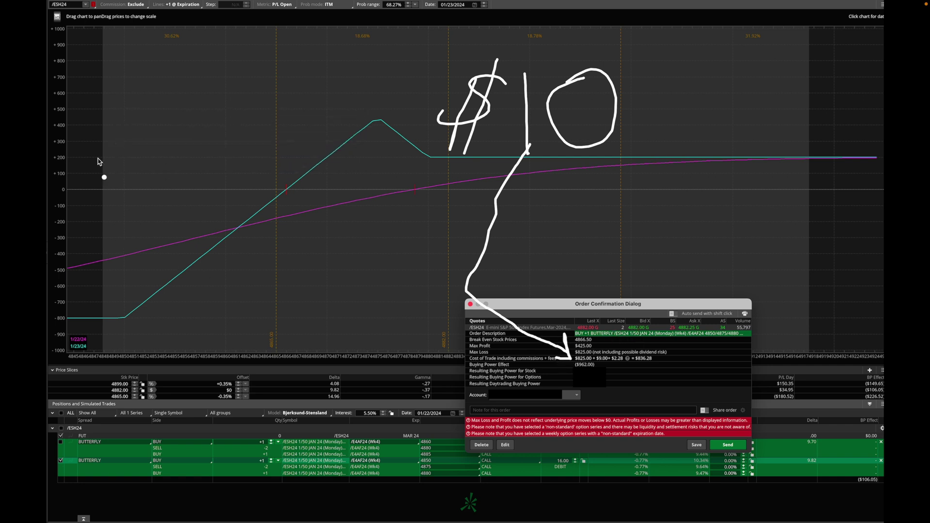
Step: Handwrite 1600 on the graph, underline the commission and fees in the Cost of Trade line, and clear the marks
left_click_drag(95, 117, 95, 218)
left_click_drag(132, 128, 112, 208)
mouse_move(187, 142)
left_mouse_down()
mouse_move(191, 216)
mouse_move(207, 127)
left_mouse_up()
mouse_move(255, 135)
left_mouse_down()
mouse_move(273, 160)
mouse_move(243, 107)
mouse_move(183, 148)
left_mouse_up()
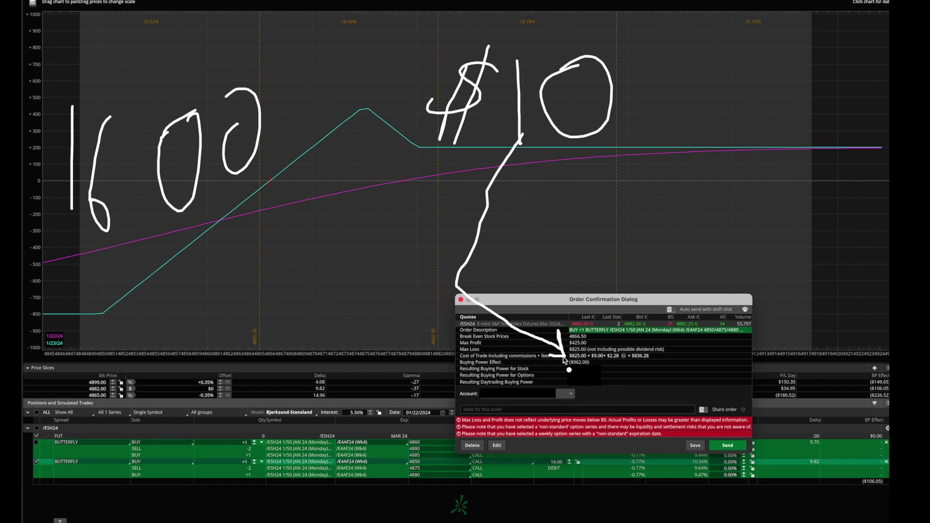
left_click_drag(572, 360, 588, 360)
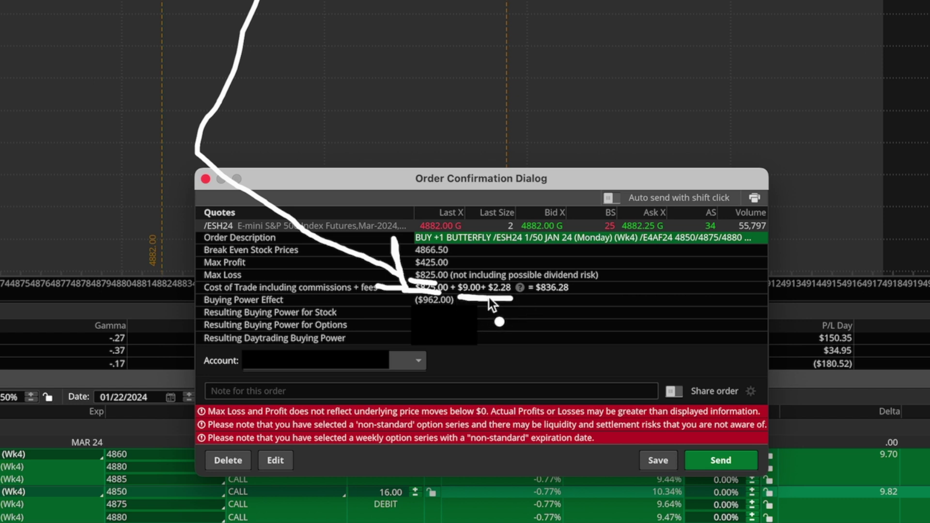
key("Escape")
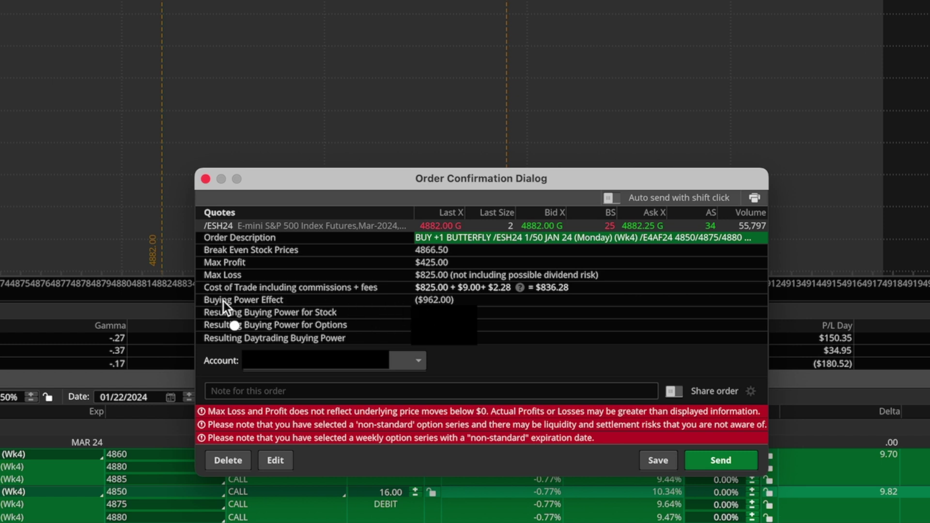
Step: Underline the Buying Power Effect amount in the order confirmation and handwrite 10 on the graph
left_click_drag(465, 307, 392, 309)
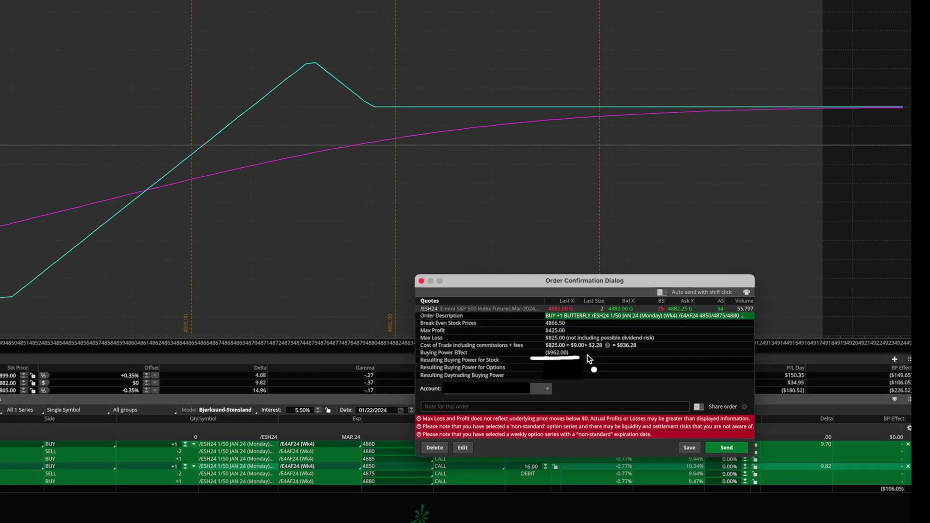
left_click_drag(533, 141, 548, 193)
left_click_drag(580, 154, 605, 177)
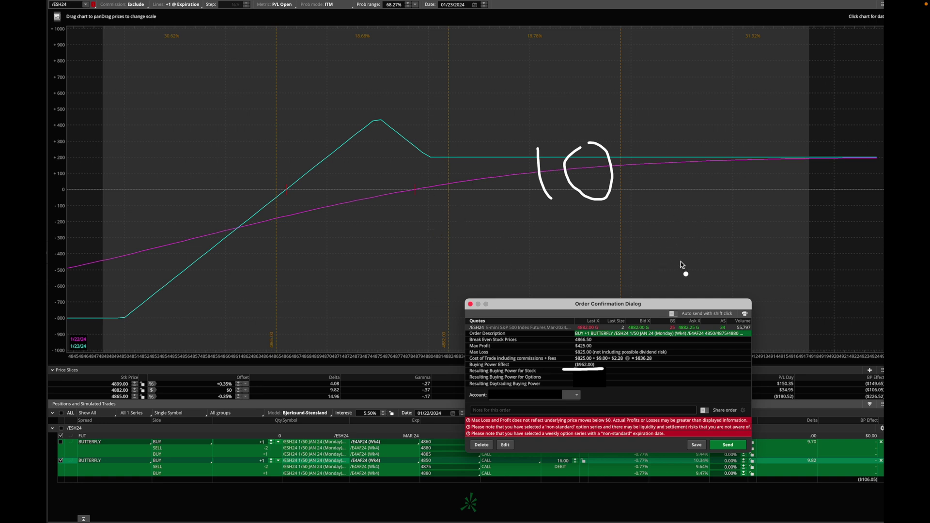
Step: Underline the commission and fees in the Cost of Trade line and handwrite $22 on the graph
left_click_drag(599, 362, 616, 362)
mouse_move(230, 145)
left_mouse_down()
mouse_move(260, 137)
mouse_move(295, 212)
left_mouse_up()
left_click_drag(335, 152, 359, 207)
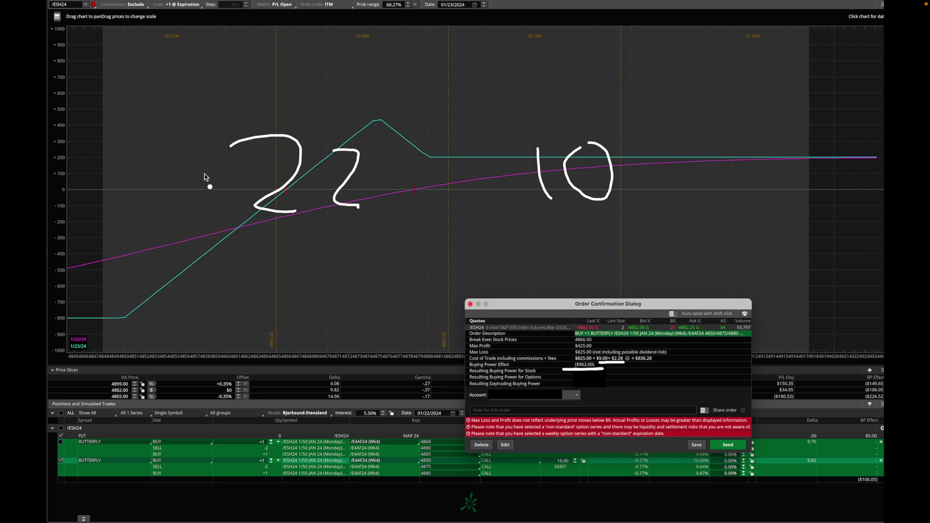
mouse_move(207, 154)
left_mouse_down()
mouse_move(167, 203)
mouse_move(186, 215)
mouse_move(219, 125)
left_mouse_up()
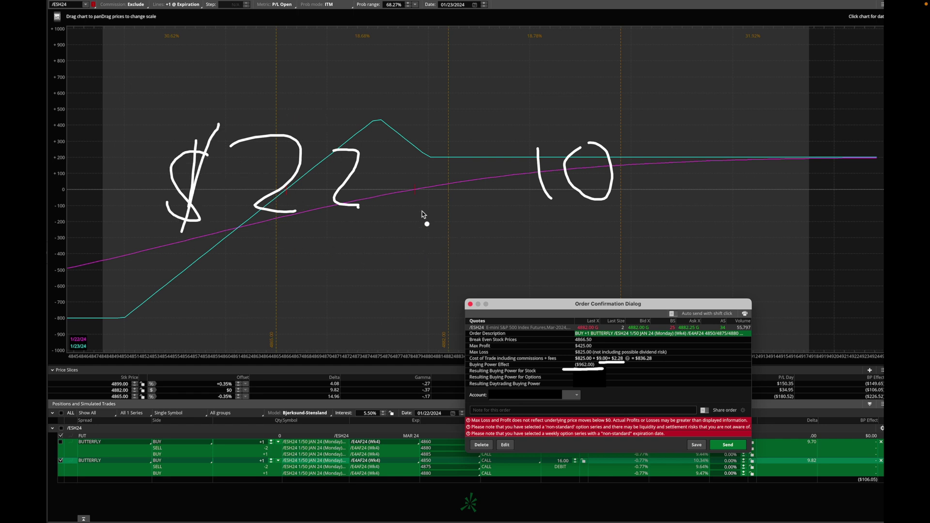
Step: Handwrite 11 twice, one above the other, and circle the handwritten $22
left_click_drag(773, 83, 777, 130)
left_click_drag(749, 196, 761, 241)
left_click_drag(808, 197, 812, 251)
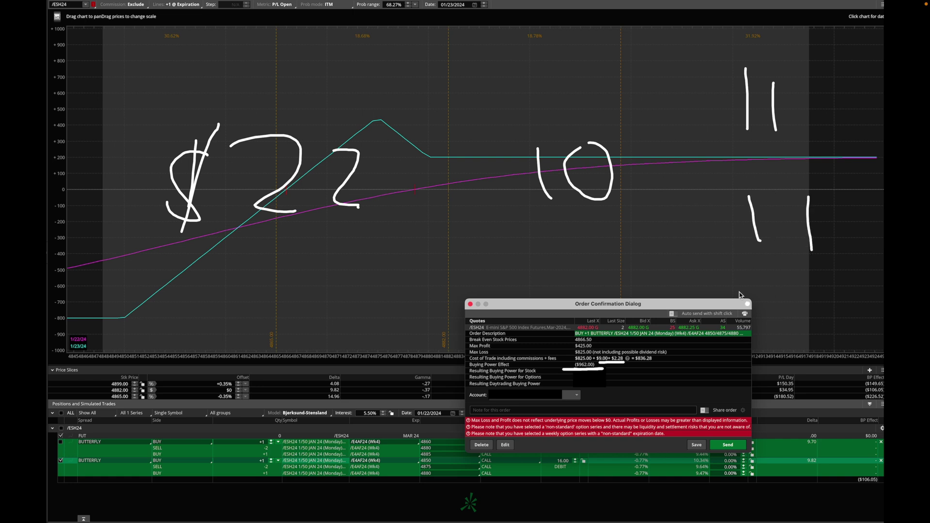
mouse_move(192, 102)
left_mouse_down()
mouse_move(415, 263)
mouse_move(220, 117)
left_mouse_up()
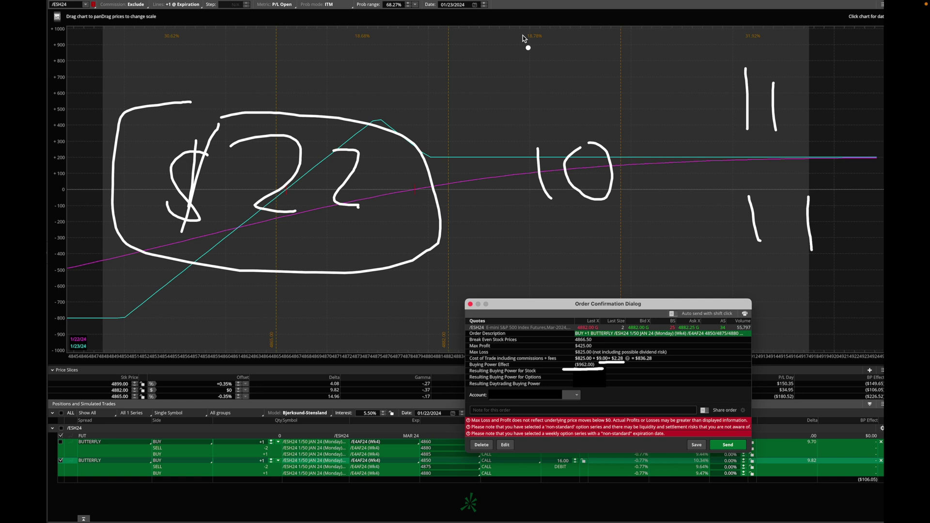
Step: Handwrite 150 above the handwritten 10 and 125 beneath it, and draw a box around the 125
left_click_drag(523, 35, 525, 96)
left_click_drag(556, 45, 561, 88)
left_click_drag(615, 44, 615, 46)
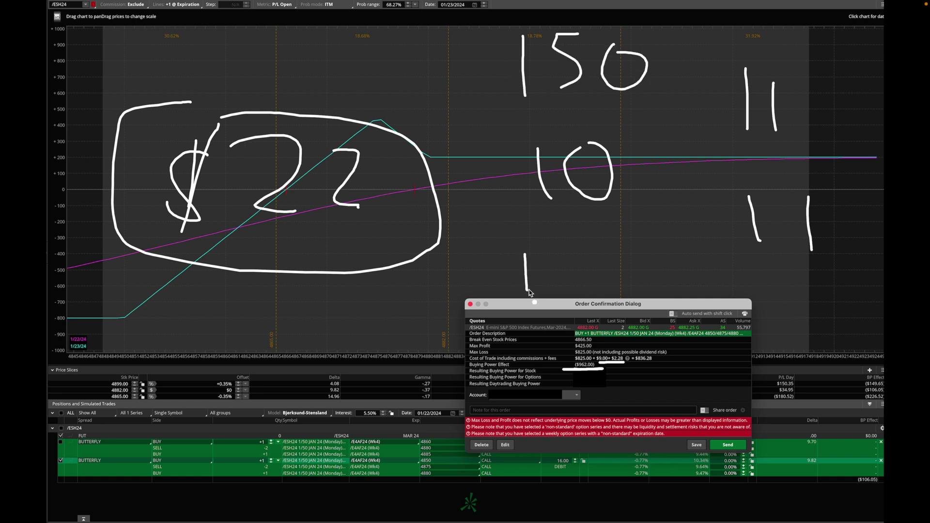
left_click_drag(555, 257, 585, 290)
left_click_drag(622, 242, 607, 276)
mouse_move(633, 233)
left_mouse_down()
mouse_move(599, 263)
mouse_move(601, 297)
left_mouse_up()
mouse_move(660, 220)
left_mouse_down()
mouse_move(627, 219)
mouse_move(500, 267)
mouse_move(663, 254)
mouse_move(660, 228)
left_mouse_up()
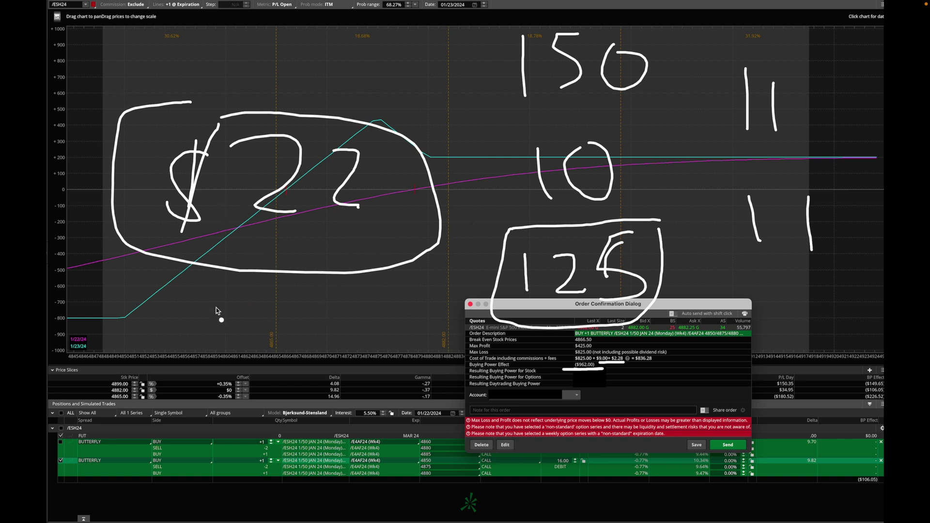
Step: Handwrite 220 beneath the circled $22 and clear all marks from the risk profile
left_click_drag(218, 306, 262, 362)
left_click_drag(293, 319, 347, 371)
left_click_drag(388, 291, 401, 294)
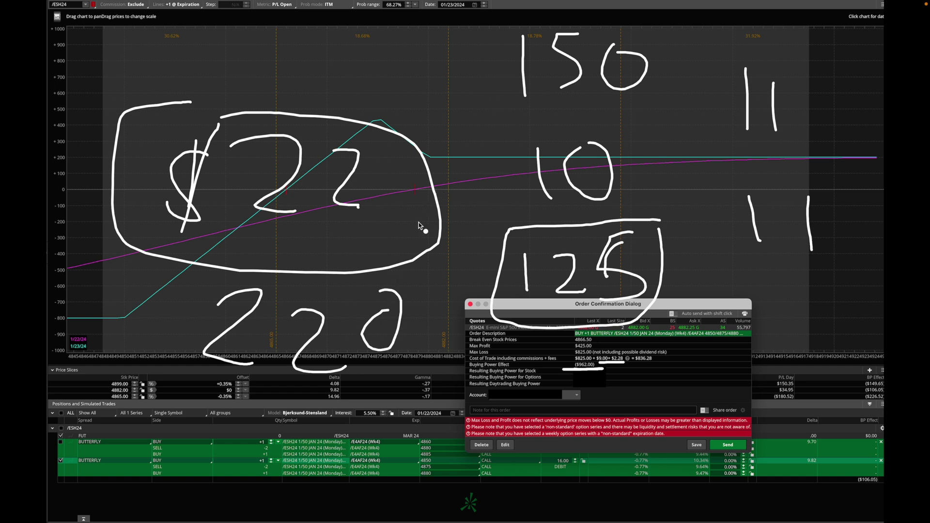
key("Escape")
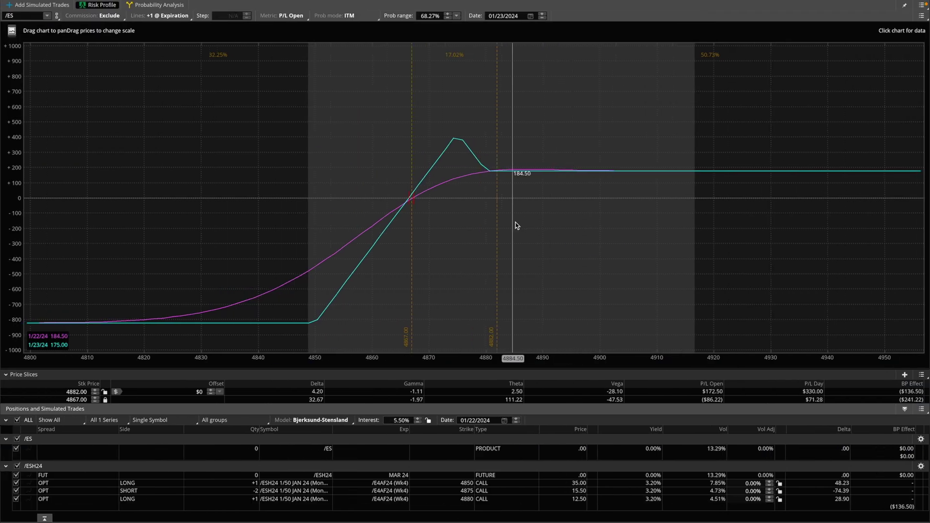
Step: Return to the split SPY and /ES charts and put crosses on /ES near the vPOC and 4874.34 levels
left_click(545, 248)
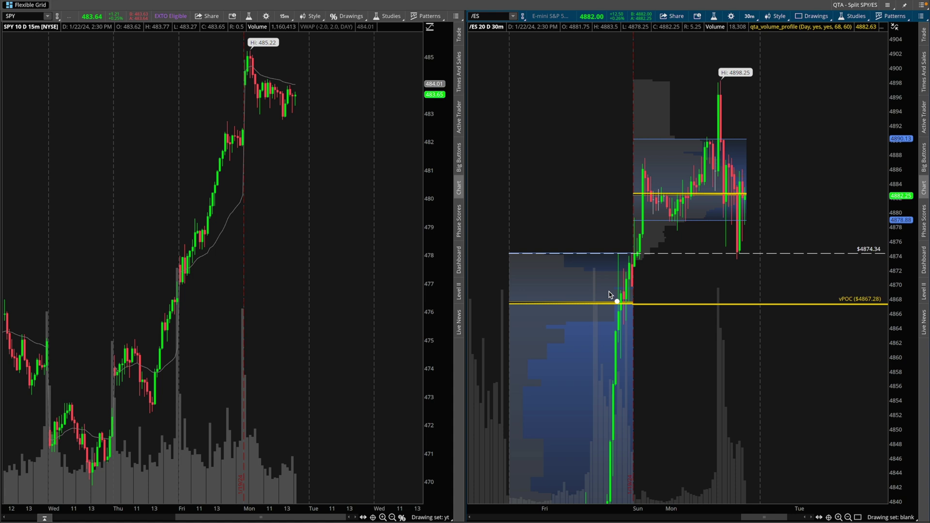
mouse_move(595, 287)
left_mouse_down()
mouse_move(616, 315)
mouse_move(583, 307)
left_mouse_up()
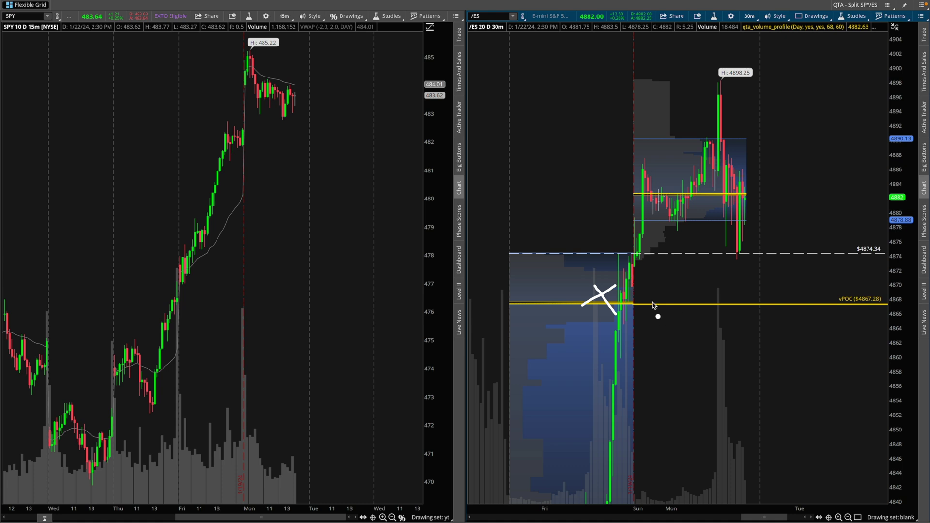
left_click_drag(649, 235, 617, 256)
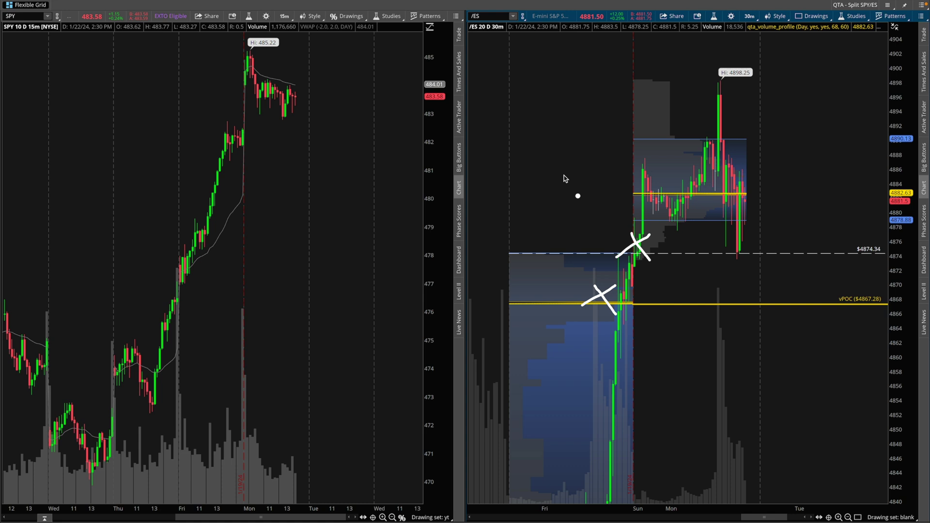
Step: Handwrite 6pm on the /ES chart, draw an upward arrow from the cross at 4874.34, and clear the marks
mouse_move(543, 81)
left_mouse_down()
mouse_move(580, 146)
mouse_move(540, 128)
left_mouse_up()
left_click_drag(580, 126, 593, 119)
left_click_drag(625, 80, 668, 78)
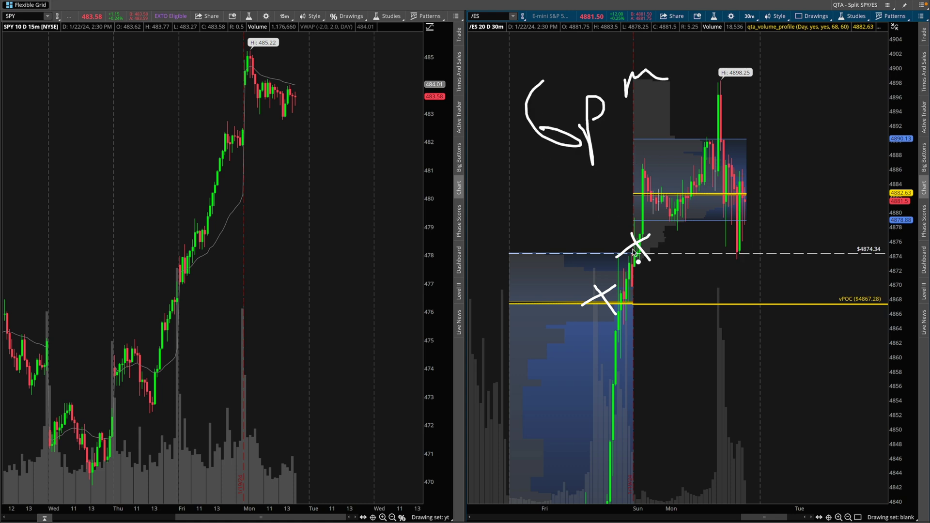
mouse_move(634, 252)
left_mouse_down()
mouse_move(640, 180)
mouse_move(655, 204)
left_mouse_up()
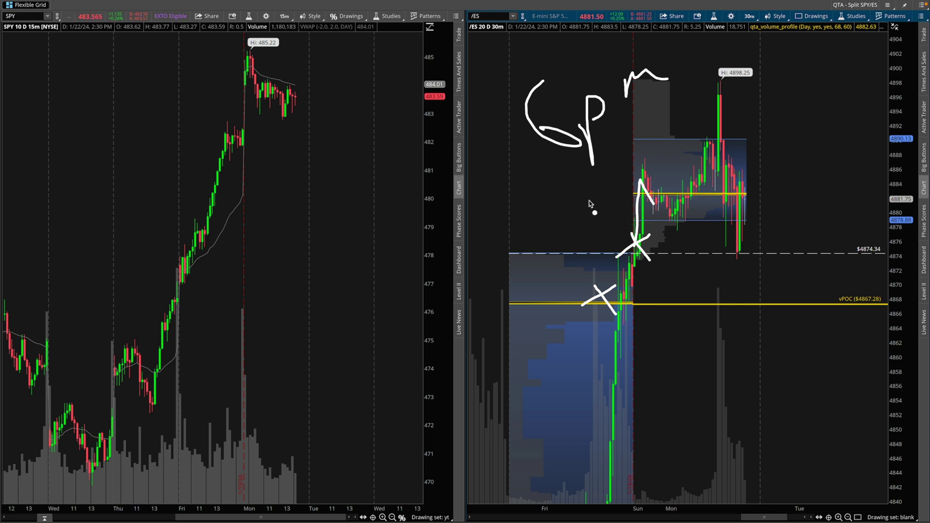
key("Escape")
Step: Underline the vPOC and 4874.34 levels on the /ES chart and clear the lines
left_click_drag(523, 303, 640, 303)
left_click_drag(537, 253, 653, 248)
key("e")
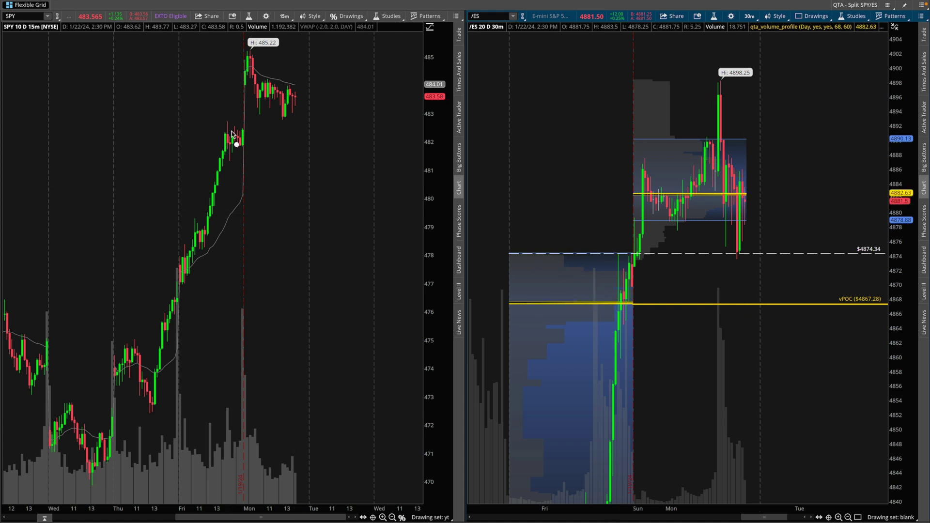
Step: Draw a horizontal line just below 483 on the SPY chart and mark the 4874.34 level on the /ES chart
left_click_drag(215, 124, 330, 118)
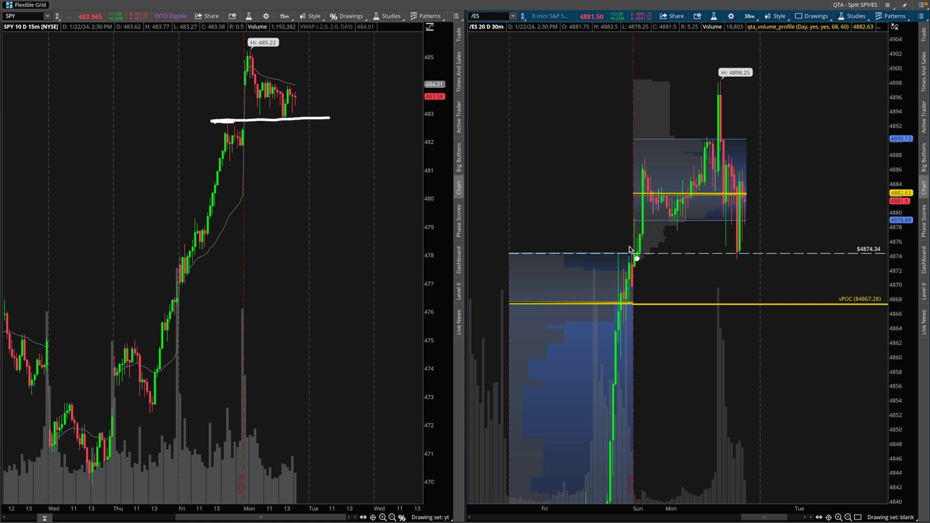
mouse_move(625, 254)
left_mouse_down()
mouse_move(663, 257)
mouse_move(606, 258)
mouse_move(760, 250)
left_mouse_up()
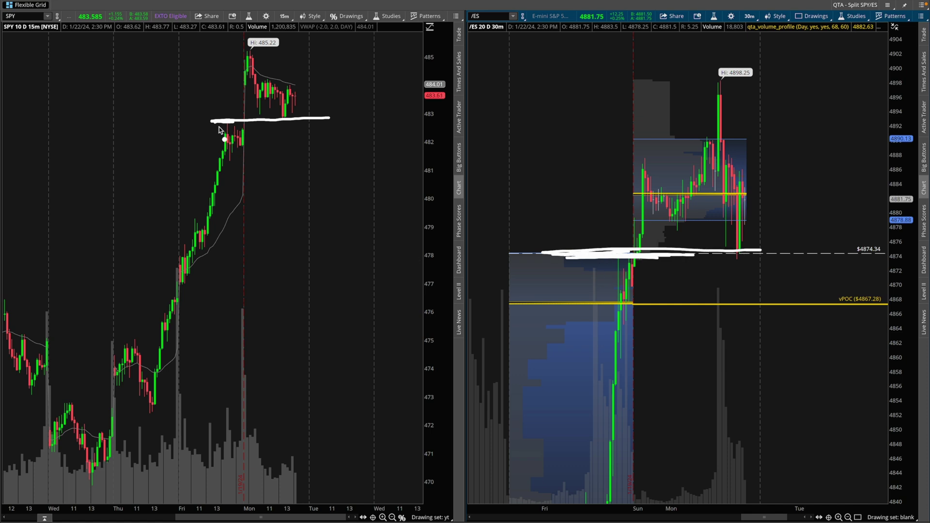
Step: Mark a possible drop toward 482.5 on the SPY chart and from 4874.34 toward the vPOC on the /ES chart with downward arrows
mouse_move(199, 125)
left_mouse_down()
mouse_move(302, 129)
mouse_move(284, 125)
mouse_move(288, 118)
left_mouse_up()
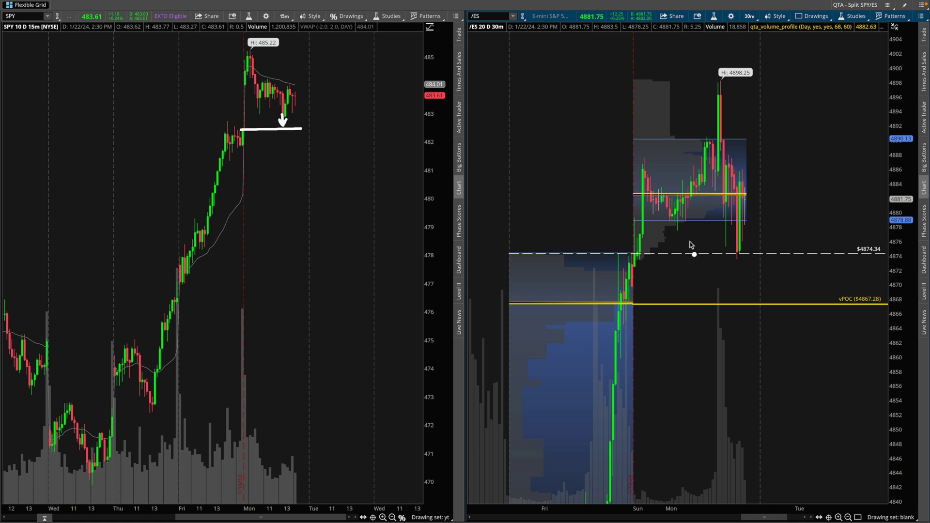
left_click(740, 257)
left_click_drag(736, 246, 737, 301)
left_click_drag(722, 277, 739, 301)
key("Escape")
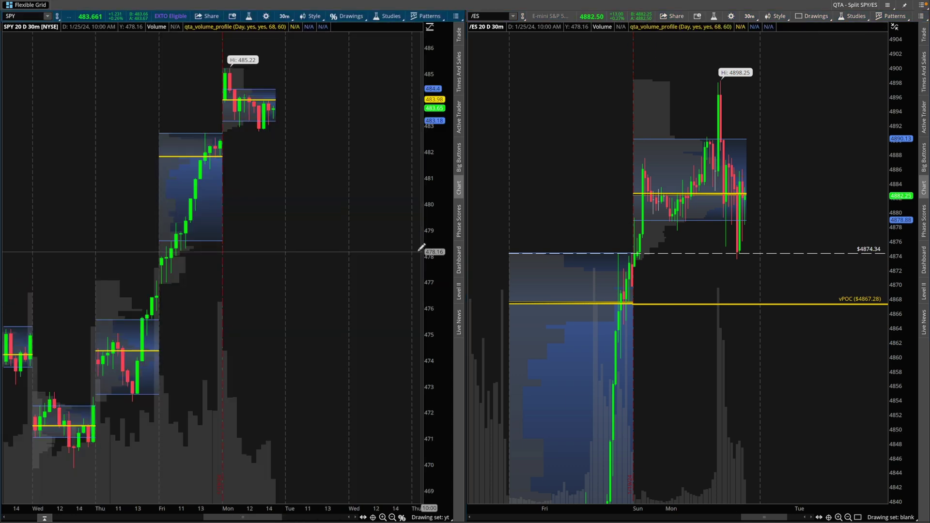
Step: On the SPY 20 D 30m volume profile chart, extend lines from Friday's upper blue level and yellow level into Monday, and clear them
left_click_drag(52, 95, 302, 189)
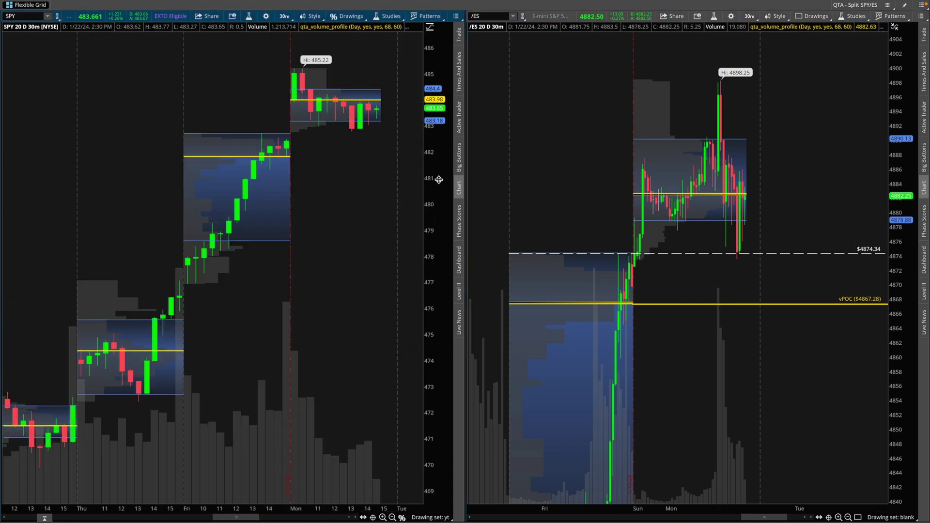
mouse_move(439, 173)
left_mouse_down()
mouse_move(440, 232)
mouse_move(434, 164)
mouse_move(435, 189)
left_mouse_up()
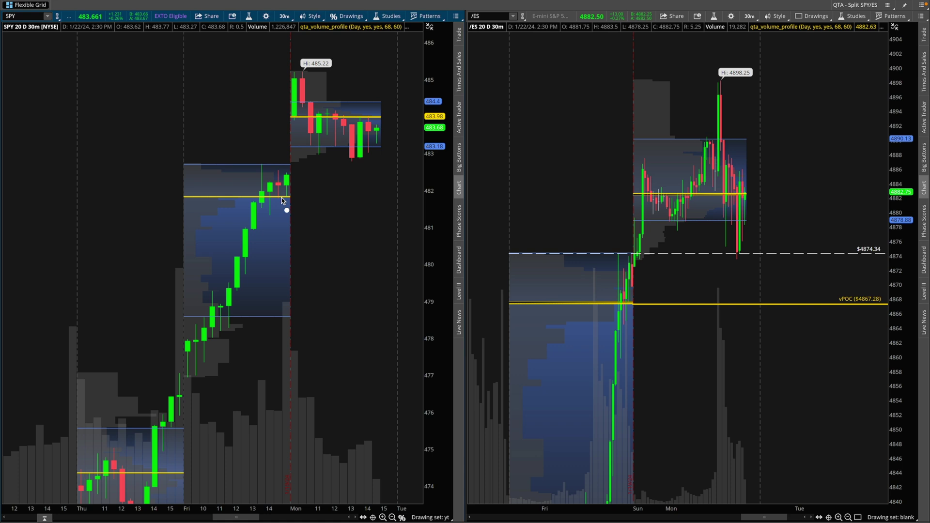
left_click_drag(270, 167, 383, 170)
left_click_drag(279, 195, 385, 196)
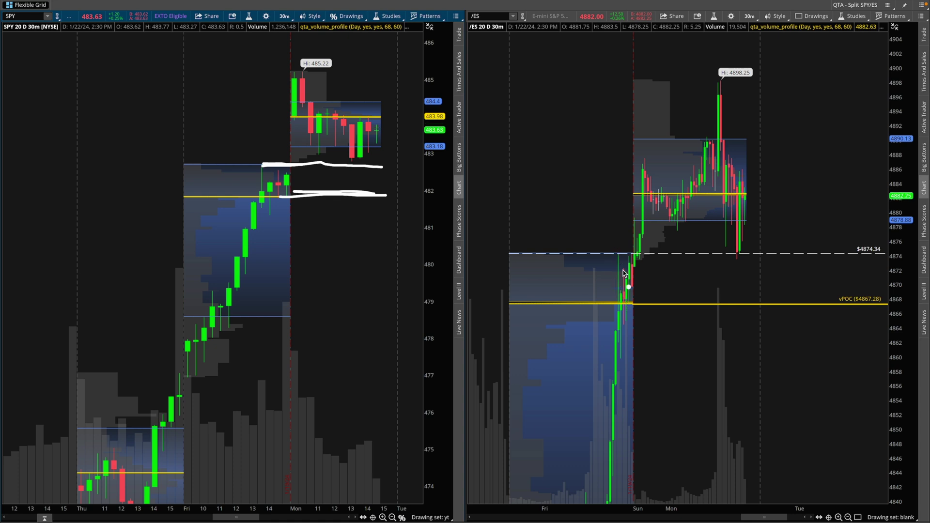
mouse_move(353, 141)
left_mouse_down()
mouse_move(353, 176)
mouse_move(376, 178)
mouse_move(403, 119)
mouse_move(406, 127)
left_mouse_up()
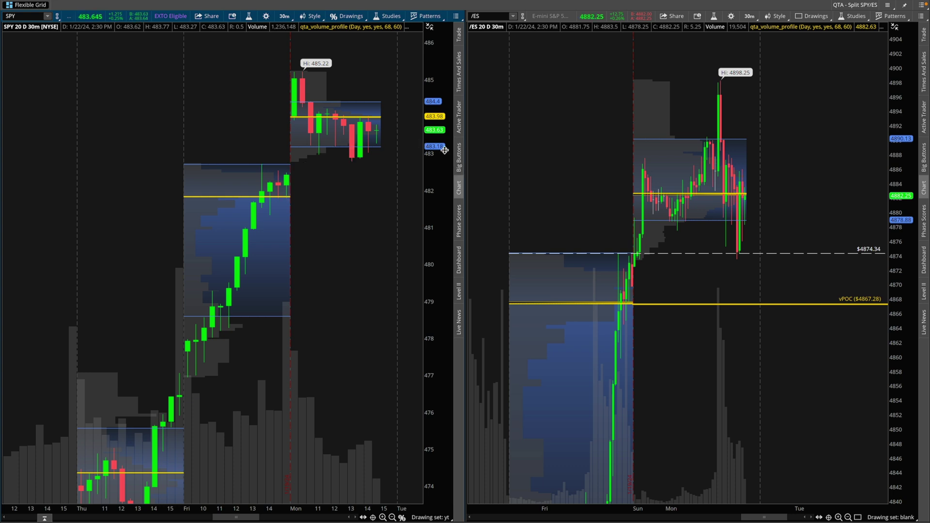
Step: Outline the zone between Friday's upper blue and yellow levels on SPY and the 4874.34-to-vPOC zone on /ES, and clear the outlines
mouse_move(364, 156)
left_mouse_down()
mouse_move(184, 165)
mouse_move(189, 196)
mouse_move(359, 200)
mouse_move(397, 174)
mouse_move(320, 153)
left_mouse_up()
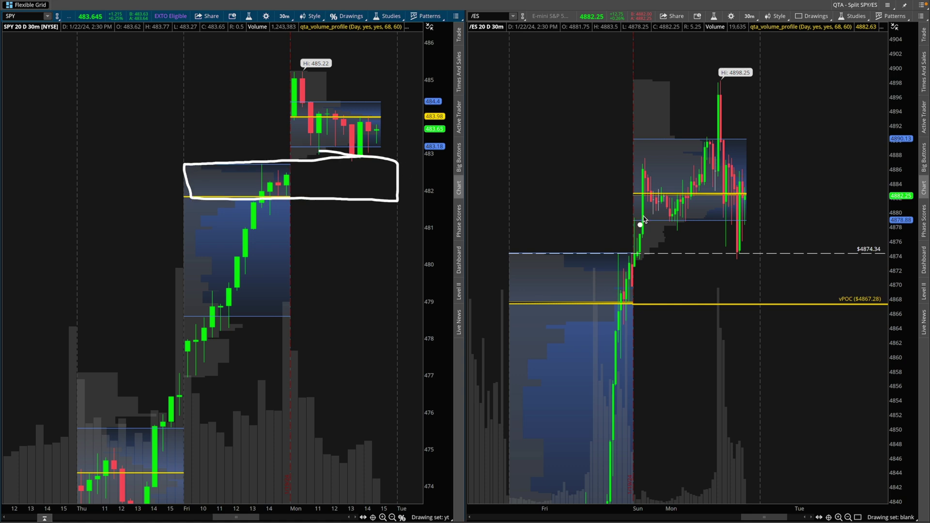
mouse_move(765, 241)
left_mouse_down()
mouse_move(521, 248)
mouse_move(533, 291)
mouse_move(770, 248)
left_mouse_up()
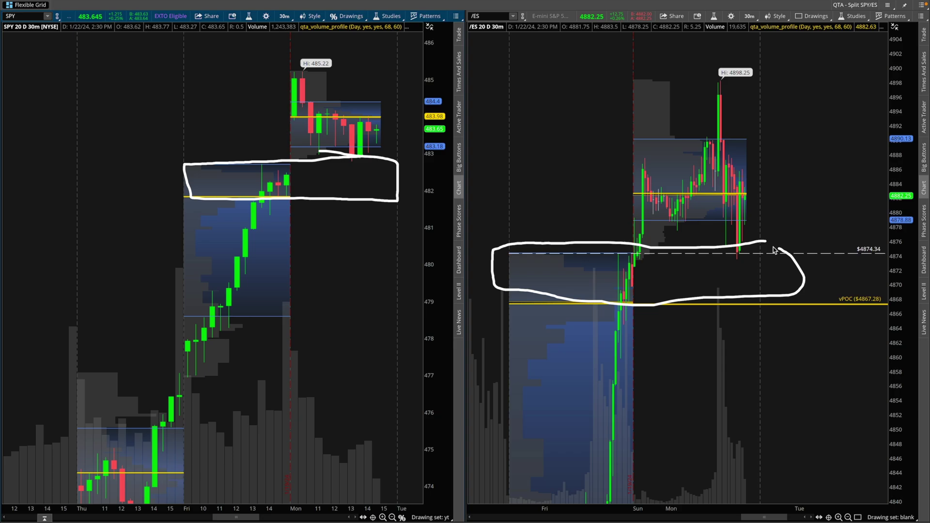
key("Escape")
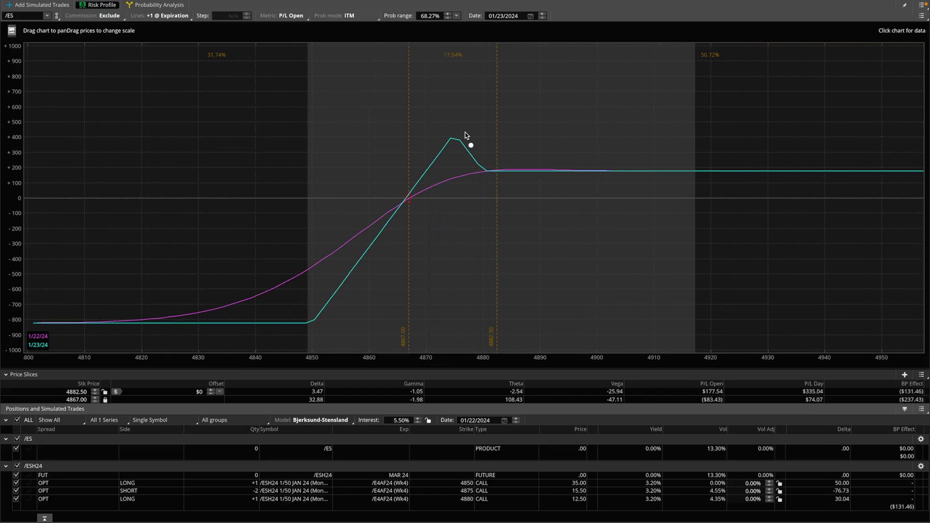
Step: On the /ES risk profile, circle the payoff peak near 4875, draw a rightward arrow below the flat profit line, and clear the marks
mouse_move(461, 128)
left_mouse_down()
mouse_move(474, 168)
mouse_move(462, 130)
left_mouse_up()
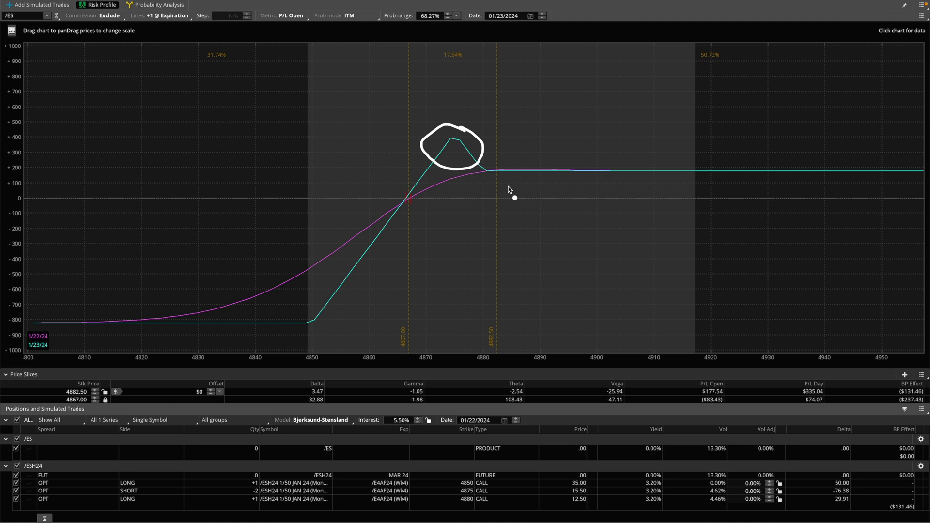
mouse_move(504, 194)
left_mouse_down()
mouse_move(660, 191)
mouse_move(656, 206)
left_mouse_up()
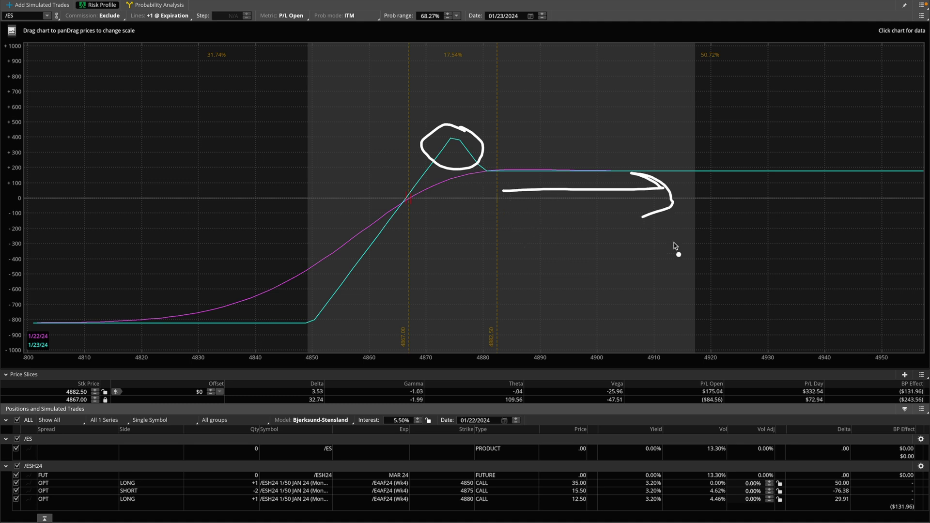
key("Escape")
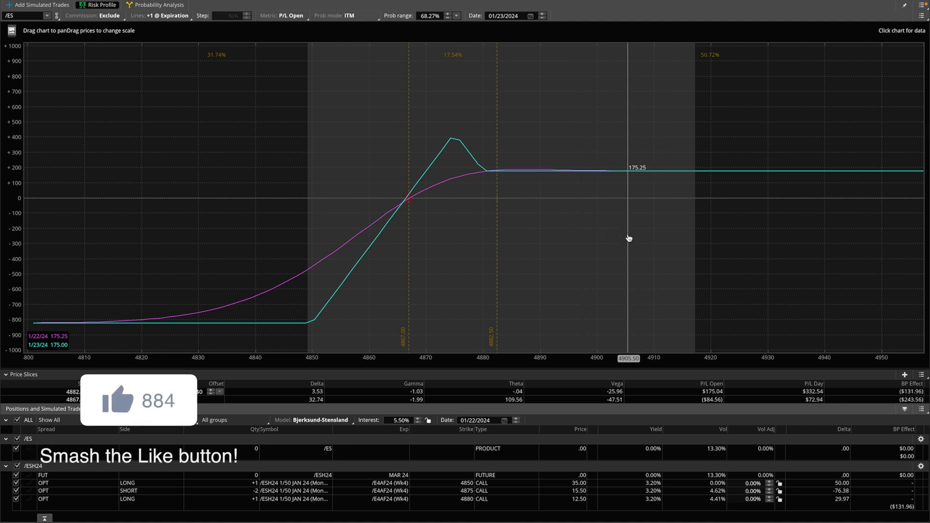
left_click(628, 238)
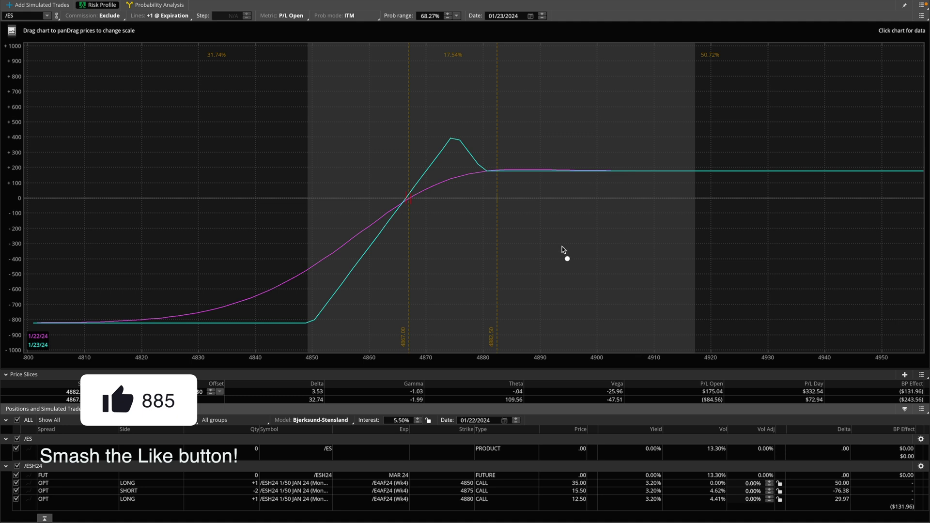